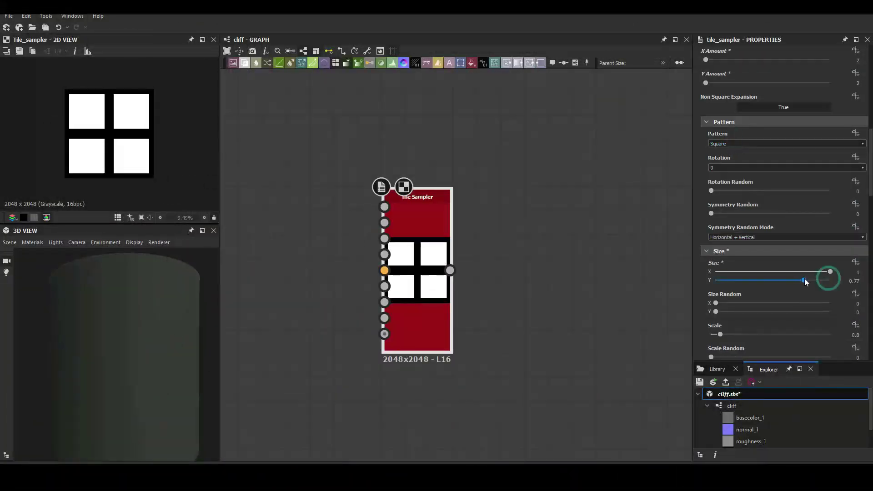
# Narrow the Tile Sampler's tiles by lowering the Size X/Y slider
pyautogui.moveTo(831, 280); pyautogui.dragTo(811, 281)
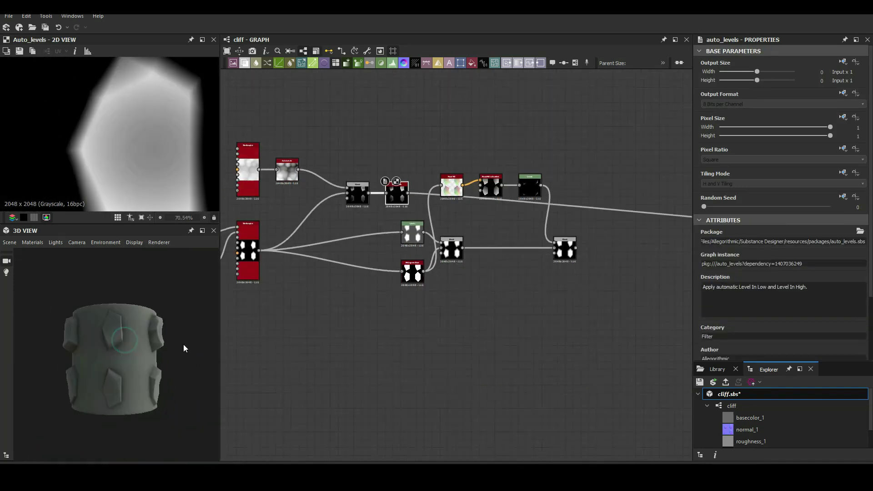
# After checking the Levels and Blend results, insert Auto Levels after the rock-shape Blend
pyautogui.click(600, 286)
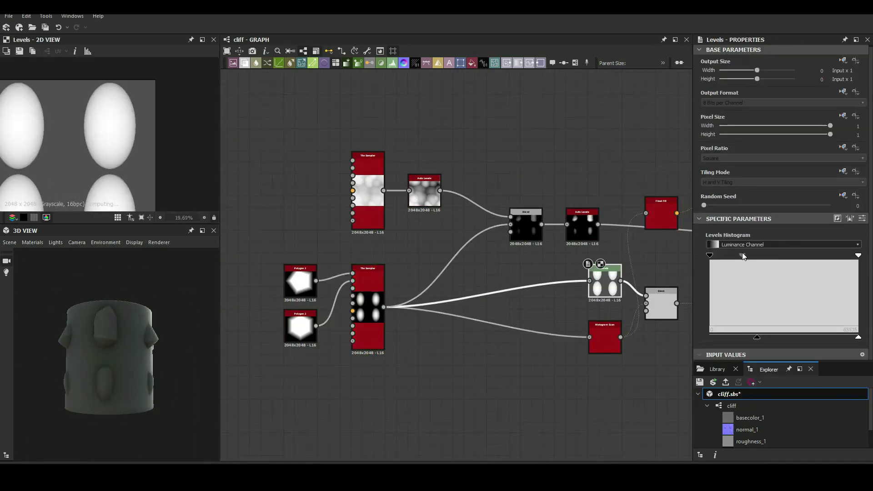
pyautogui.click(401, 237)
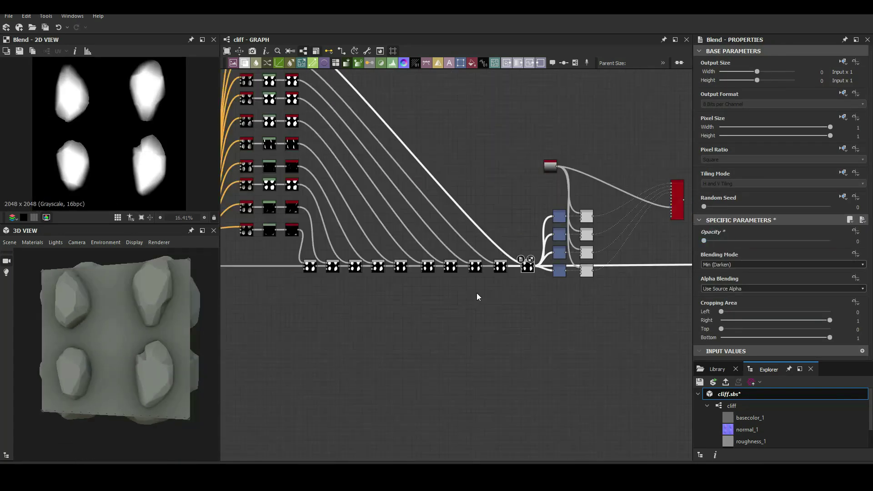
pyautogui.click(268, 275)
pyautogui.press('space')
pyautogui.write('au')
pyautogui.press('Return')
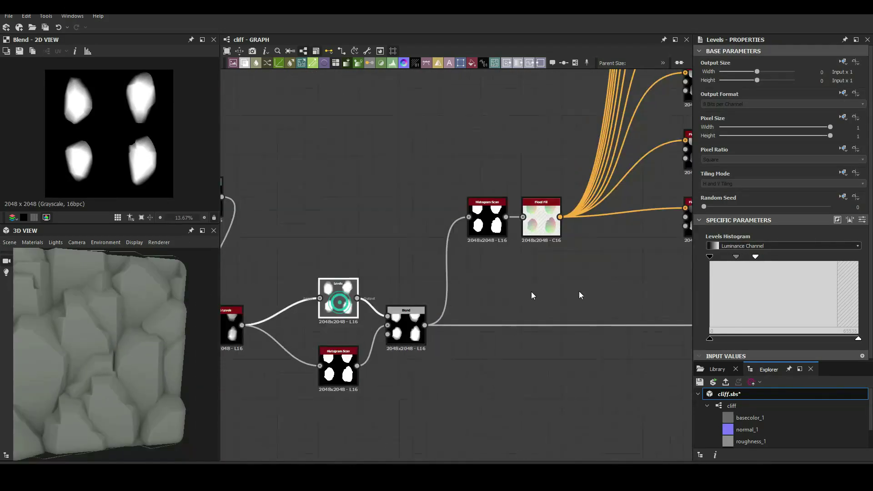
# Tighten the rock mask Levels, then set Tile Sampler size, 0.46 scale random and 0.49 color random
pyautogui.moveTo(716, 337); pyautogui.dragTo(756, 339)
pyautogui.moveTo(798, 257); pyautogui.dragTo(823, 257)
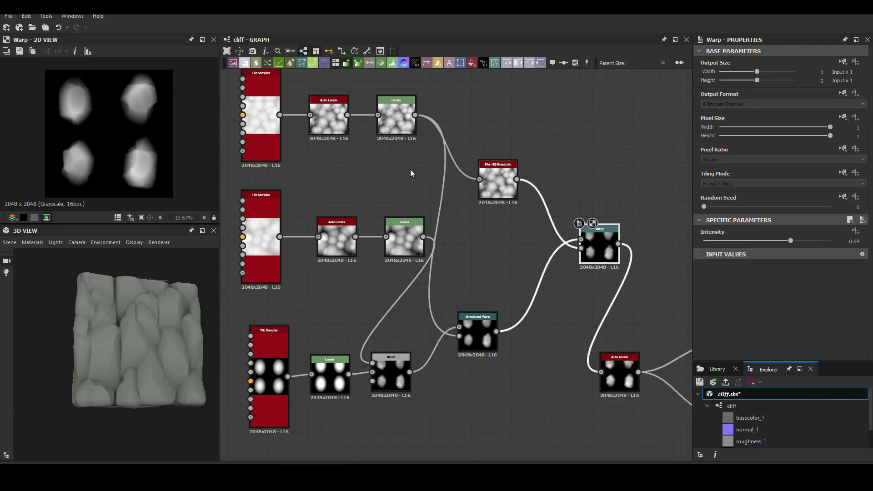
pyautogui.click(855, 207)
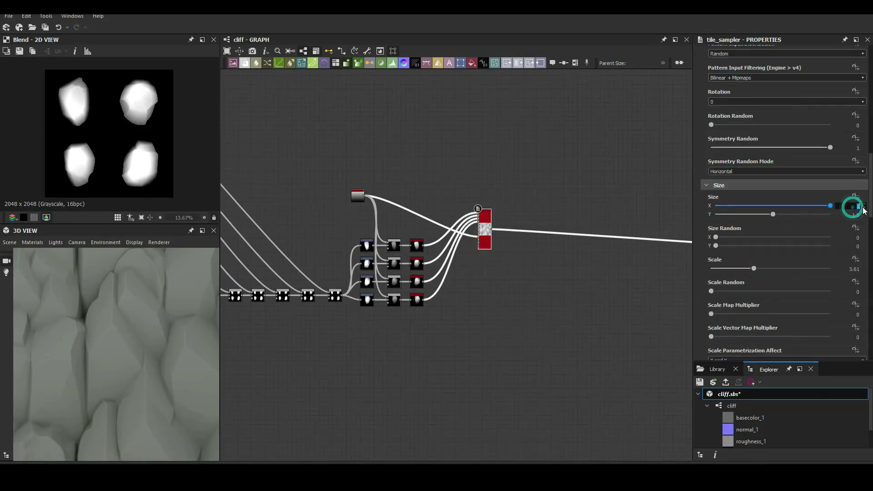
pyautogui.scroll(-10, 774, 268)
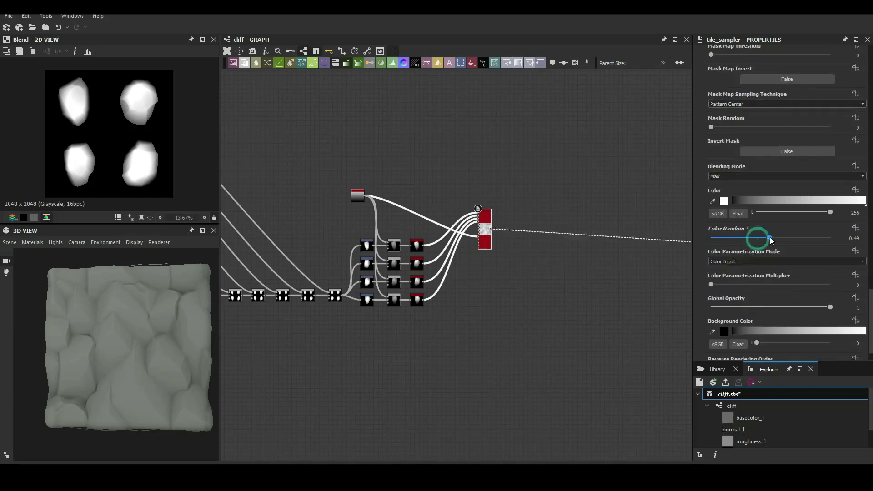
pyautogui.moveTo(761, 237); pyautogui.dragTo(750, 238)
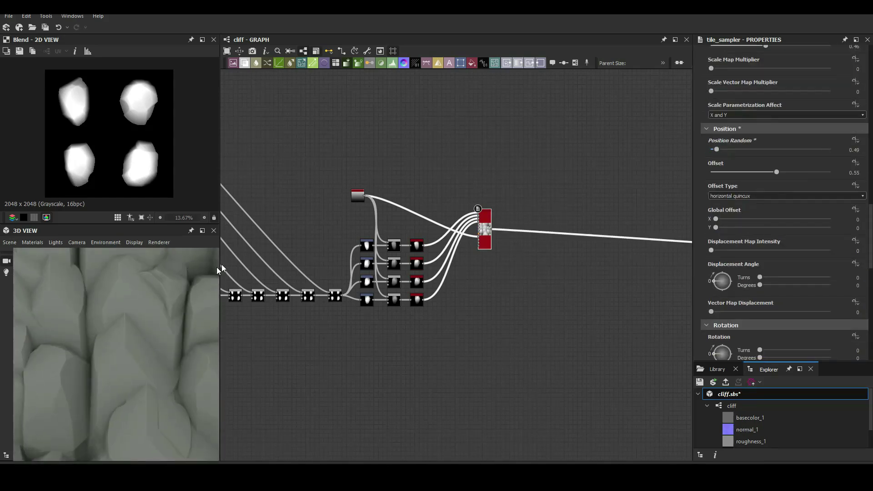
pyautogui.moveTo(719, 150); pyautogui.dragTo(728, 151)
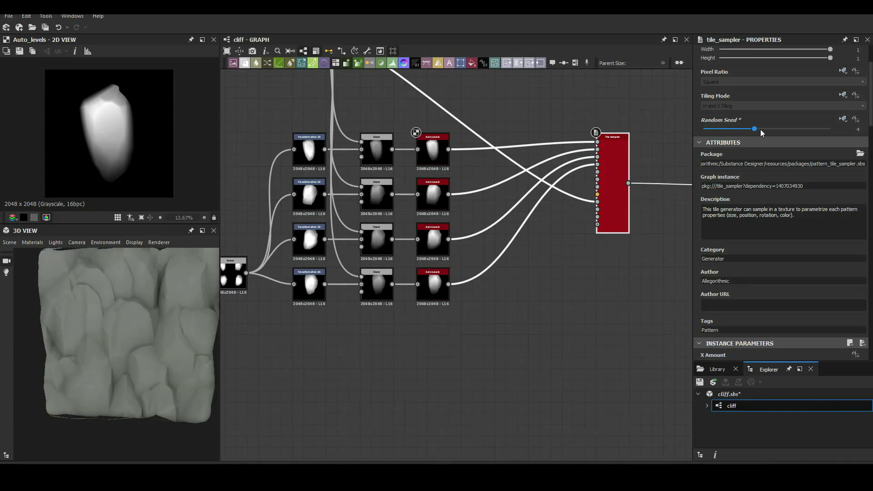
# Reseed the rock tile layout, trim the Levels and stretch the rock tiles taller
pyautogui.click(772, 129)
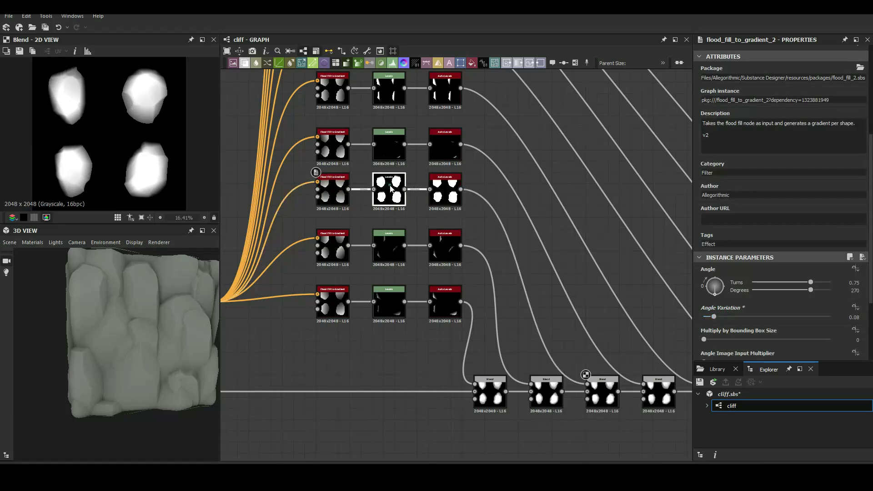
pyautogui.click(390, 190)
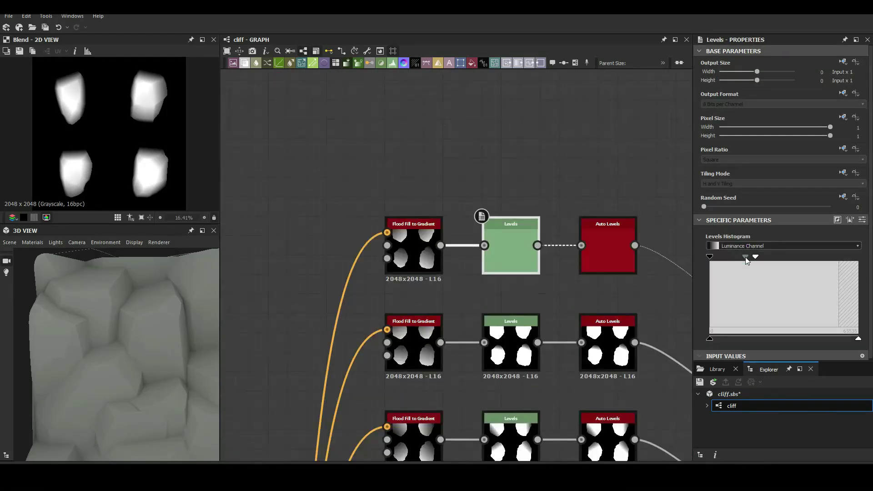
pyautogui.moveTo(749, 258); pyautogui.dragTo(768, 257)
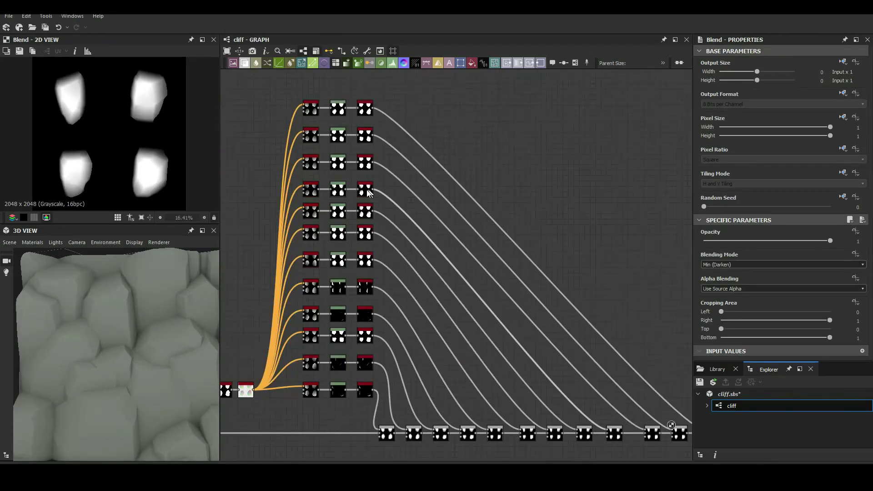
pyautogui.scroll(-10, 749, 282)
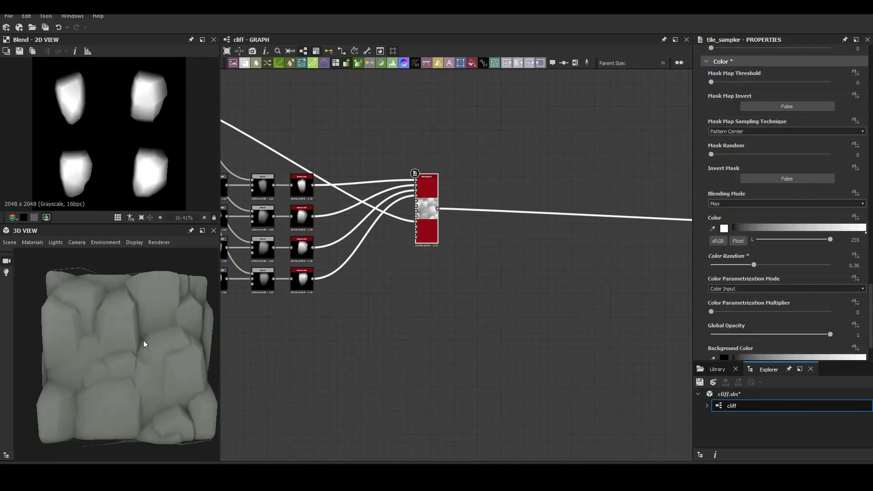
pyautogui.scroll(9, 733, 161)
pyautogui.moveTo(761, 78); pyautogui.dragTo(764, 78)
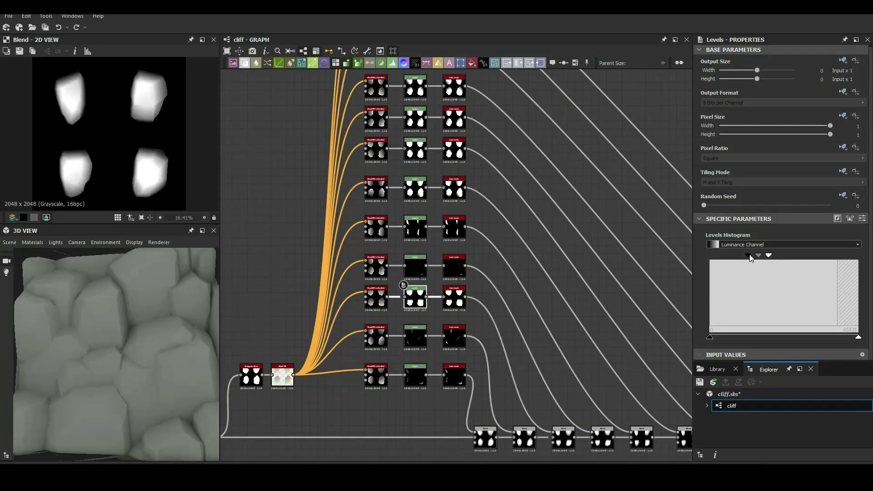
pyautogui.moveTo(35, 375); pyautogui.dragTo(119, 333)
pyautogui.scroll(3, 376, 222)
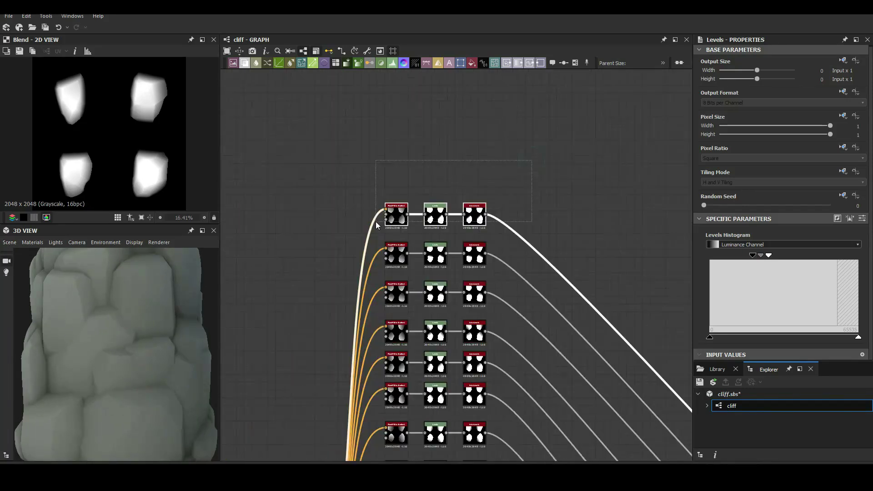
# Set the top Flood Fill to Gradient to 0.75-turn angle, 0.09 variation and seed 1
pyautogui.click(395, 209)
pyautogui.click(512, 342)
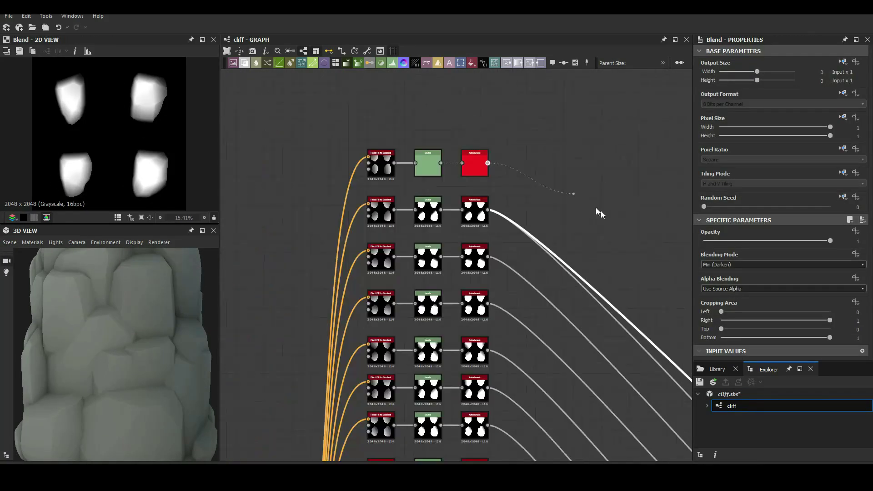
pyautogui.scroll(-3, 599, 211)
pyautogui.scroll(3, 374, 156)
pyautogui.click(353, 181)
pyautogui.moveTo(713, 266); pyautogui.dragTo(710, 270)
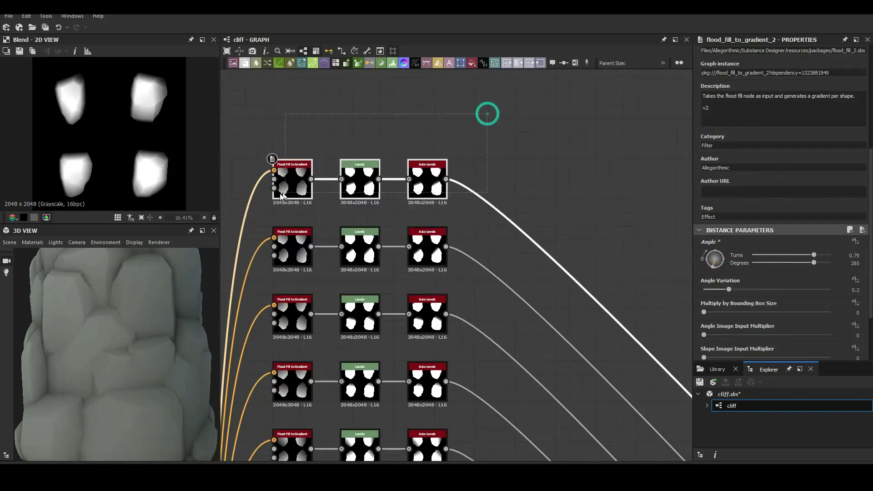
pyautogui.scroll(-3, 402, 164)
pyautogui.scroll(-2, 462, 188)
pyautogui.scroll(3, 530, 363)
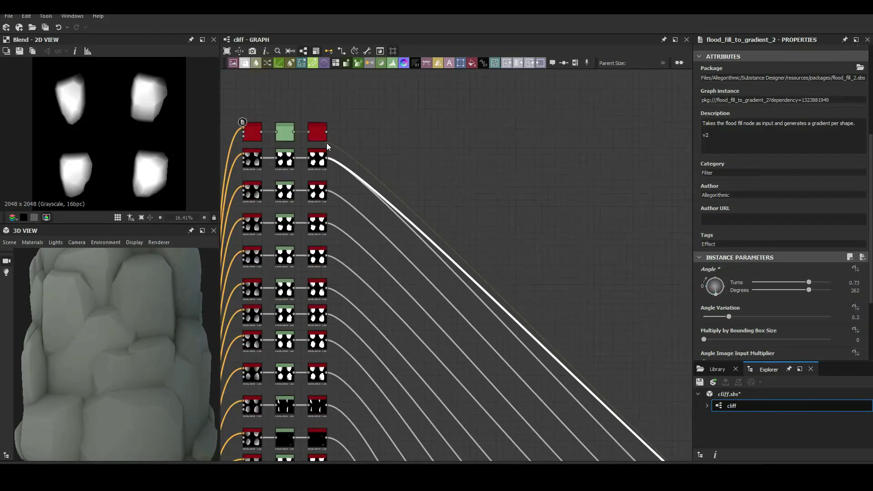
# Shift the top row's Levels to reshape the rock bevel, checking the Blend result
pyautogui.click(546, 316)
pyautogui.scroll(-2, 545, 316)
pyautogui.click(318, 182)
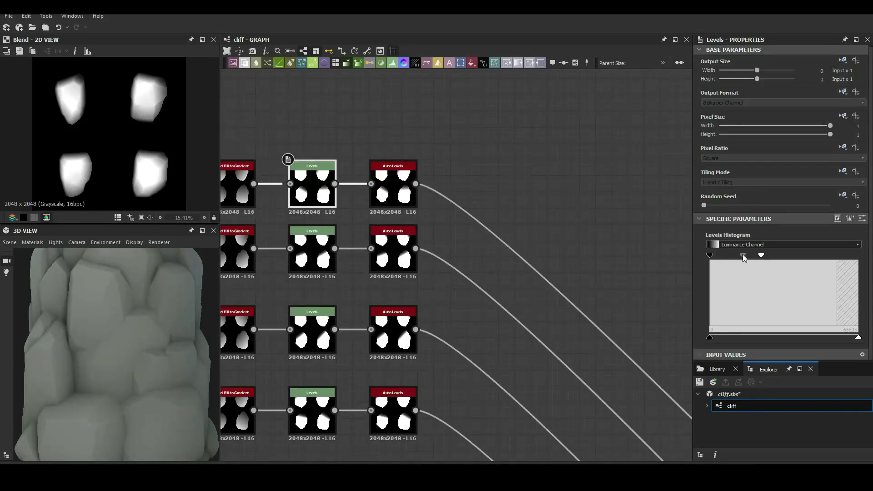
pyautogui.moveTo(764, 255); pyautogui.dragTo(766, 257)
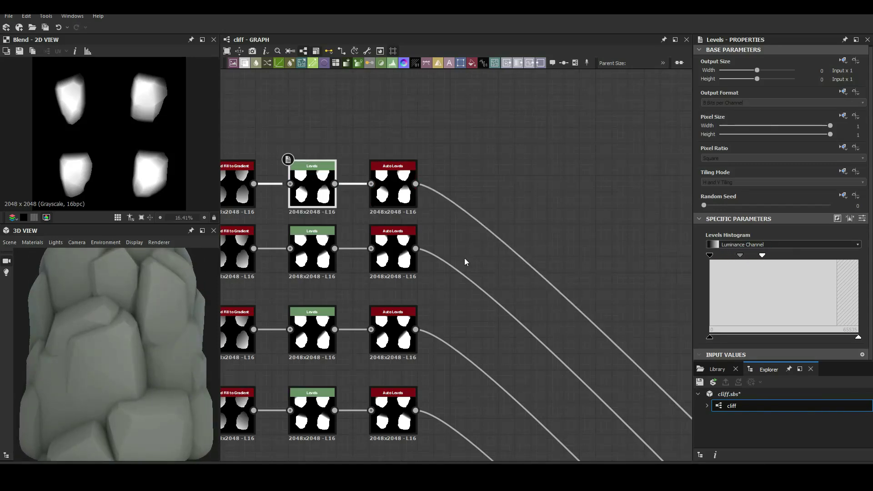
pyautogui.scroll(-3, 465, 262)
pyautogui.click(593, 390)
pyautogui.scroll(2, 409, 255)
pyautogui.scroll(2, 350, 263)
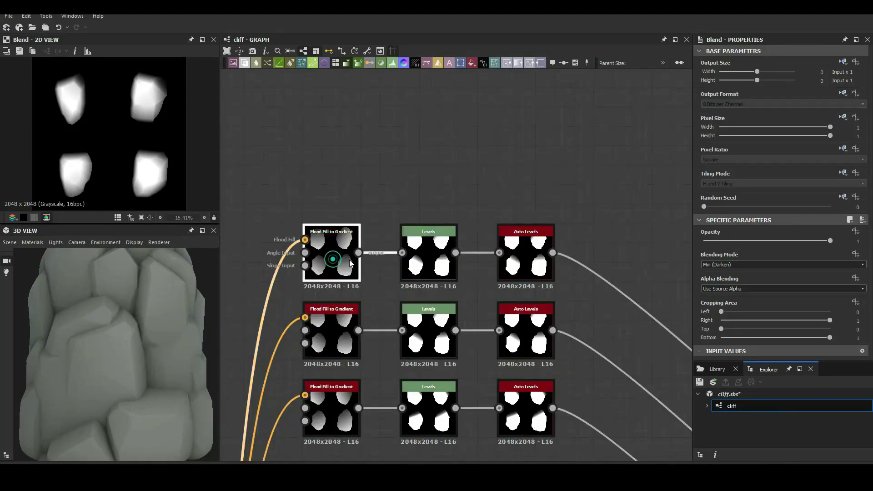
pyautogui.click(333, 260)
pyautogui.click(428, 263)
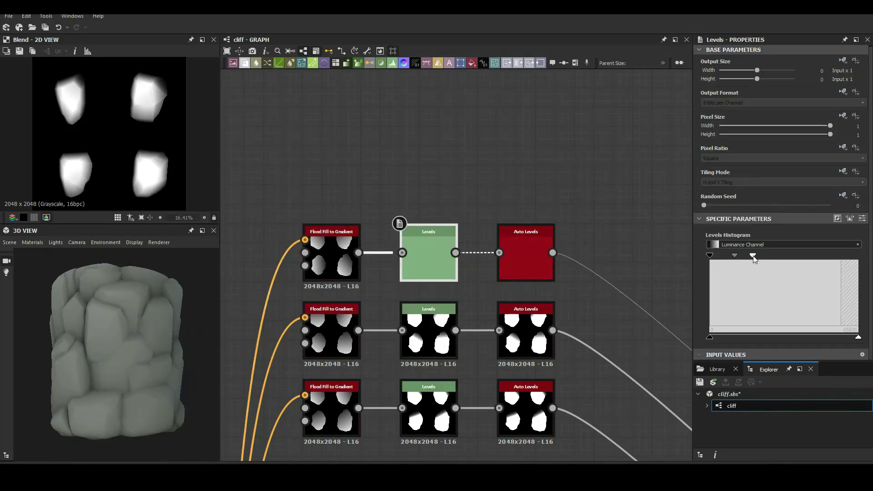
pyautogui.scroll(-3, 433, 277)
pyautogui.click(375, 263)
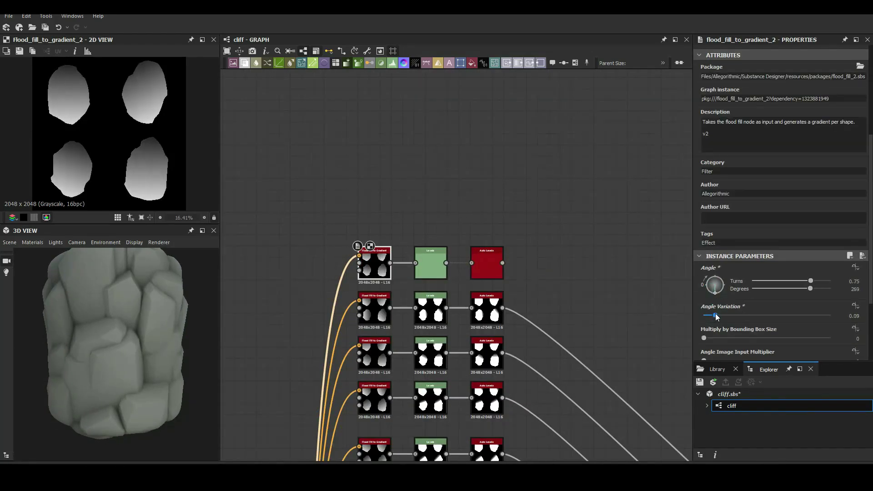
pyautogui.scroll(-3, 454, 273)
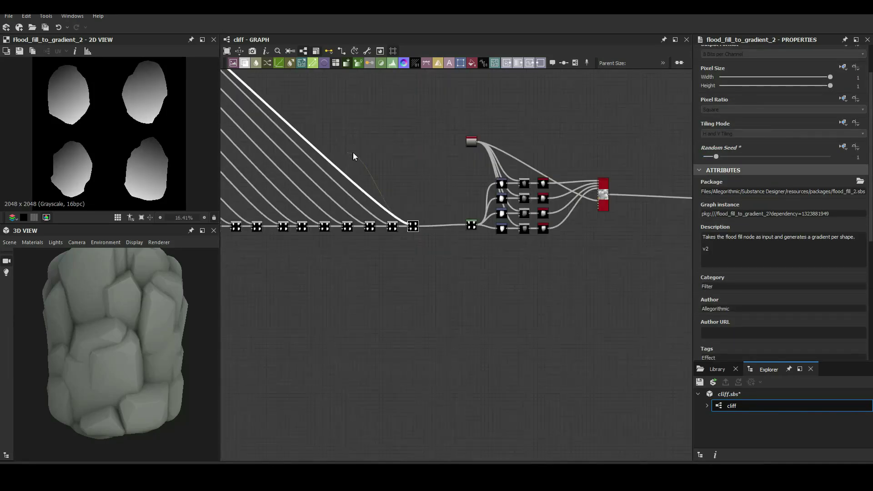
# Trim the top rock row's Levels white point
pyautogui.click(470, 141)
pyautogui.scroll(3, 415, 221)
pyautogui.moveTo(768, 261); pyautogui.dragTo(773, 257)
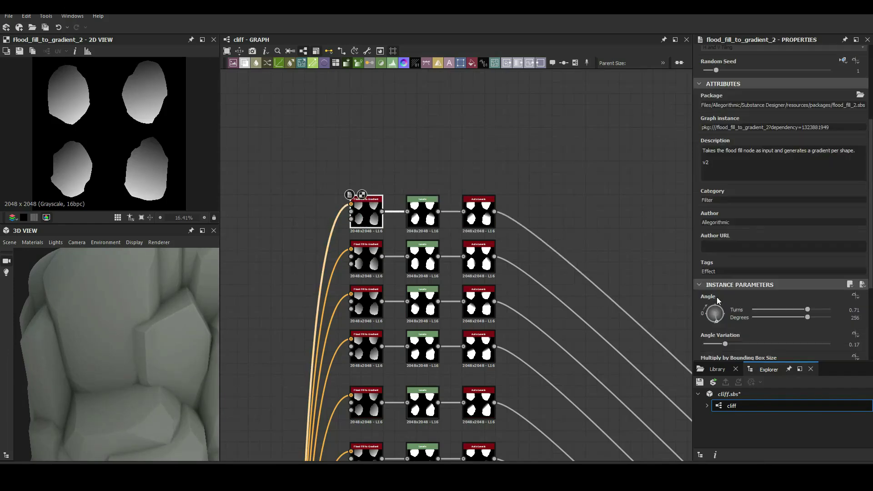
pyautogui.scroll(-3, 143, 355)
pyautogui.scroll(-5, 532, 248)
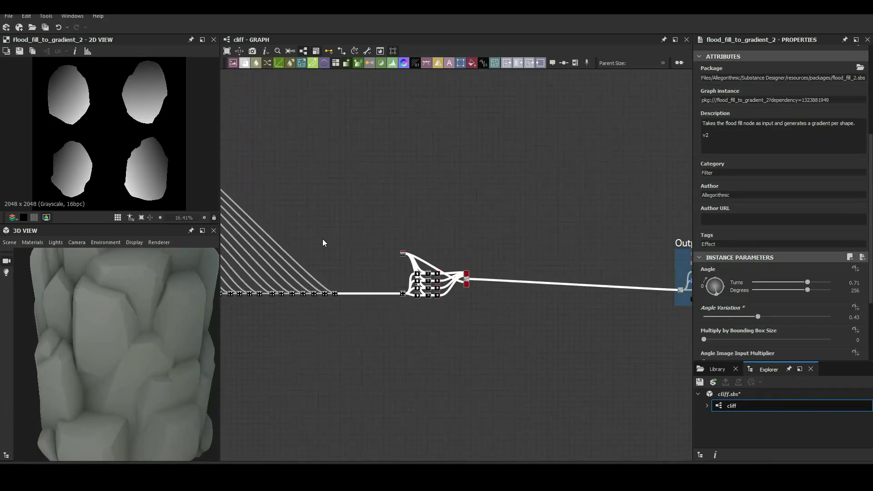
pyautogui.scroll(3, 323, 242)
pyautogui.scroll(-2, 409, 217)
# Widen the rock tiles by raising Tile Sampler Size X to 1.85
pyautogui.click(528, 322)
pyautogui.scroll(-5, 783, 205)
pyautogui.moveTo(773, 238); pyautogui.dragTo(790, 240)
pyautogui.moveTo(156, 331); pyautogui.dragTo(117, 341)
pyautogui.scroll(-3, 132, 332)
pyautogui.scroll(-3, 507, 260)
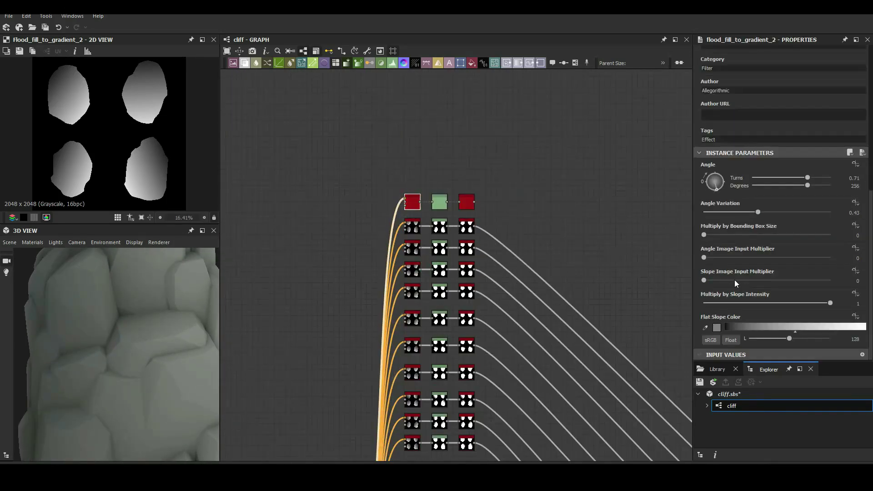
# Pull the top row's Levels midpoint and white point inward to sharpen the mask
pyautogui.click(428, 336)
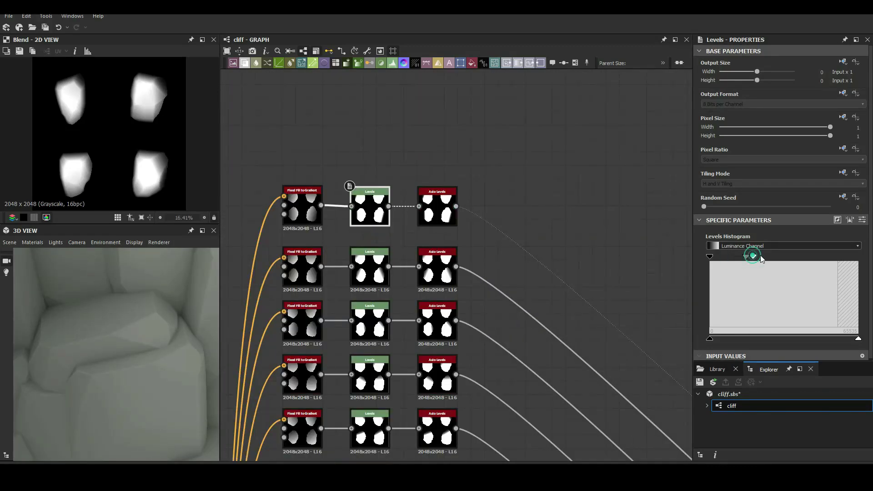
pyautogui.moveTo(762, 259)
pyautogui.mouseDown()
pyautogui.moveTo(770, 260)
pyautogui.moveTo(714, 257)
pyautogui.mouseUp()
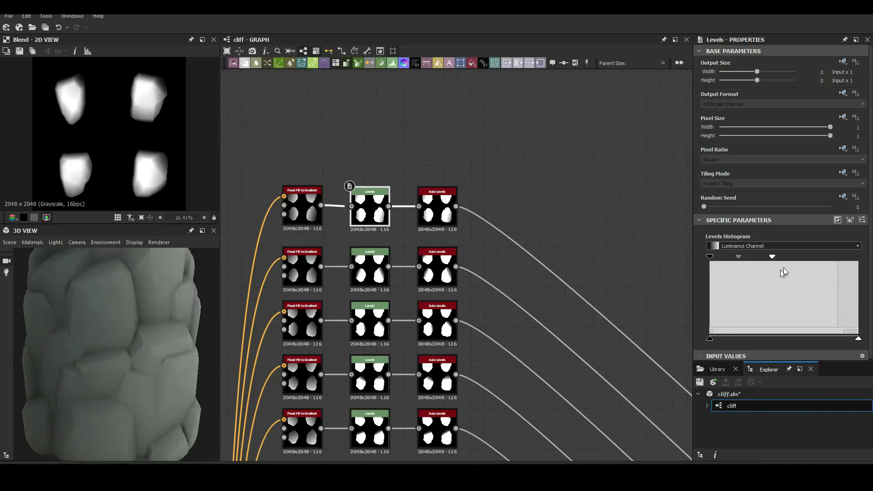
pyautogui.moveTo(770, 258); pyautogui.dragTo(749, 256)
pyautogui.scroll(-5, 477, 263)
# Duplicate the Tile Sampler and wire both into a Directional Warp feeding the output
pyautogui.hotkey('ctrl', 'd')
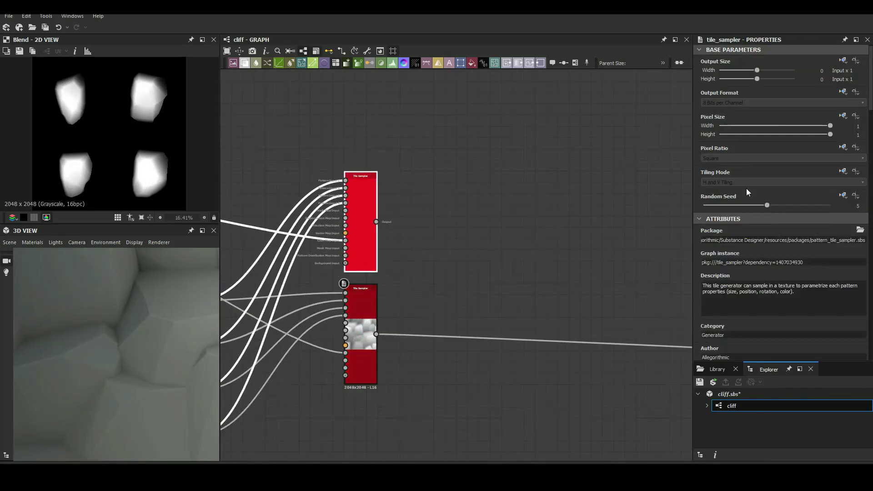
pyautogui.moveTo(704, 205); pyautogui.dragTo(808, 206)
pyautogui.moveTo(376, 222); pyautogui.dragTo(413, 274)
pyautogui.moveTo(376, 335); pyautogui.dragTo(414, 281)
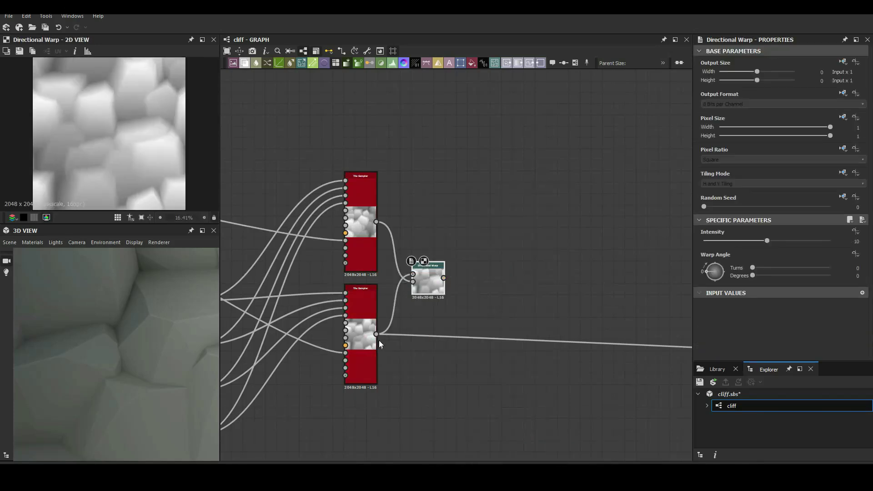
pyautogui.moveTo(753, 268); pyautogui.dragTo(799, 268)
# Set the warp intensity to 40 and the warp angle to about -460 degrees
pyautogui.moveTo(767, 240)
pyautogui.mouseDown()
pyautogui.moveTo(831, 241)
pyautogui.moveTo(768, 241)
pyautogui.mouseUp()
pyautogui.scroll(-5, 92, 317)
pyautogui.moveTo(715, 269)
pyautogui.mouseDown()
pyautogui.moveTo(709, 280)
pyautogui.moveTo(707, 258)
pyautogui.moveTo(718, 286)
pyautogui.mouseUp()
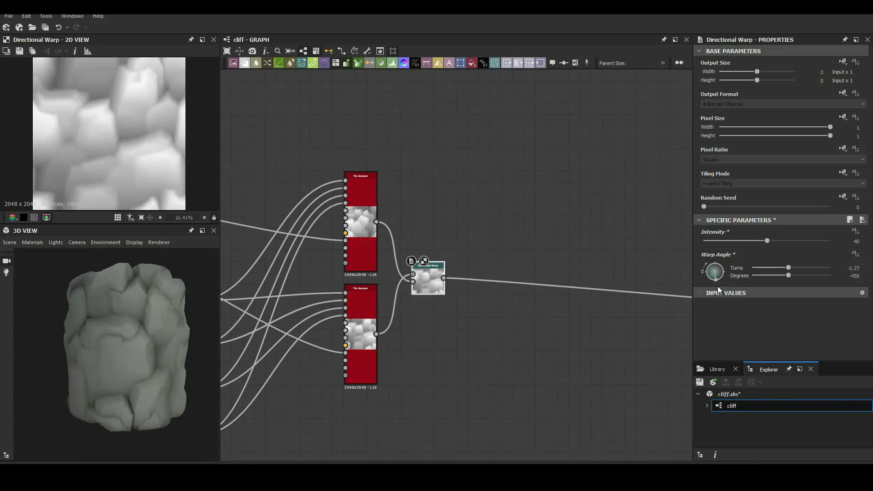
pyautogui.moveTo(767, 241); pyautogui.dragTo(755, 241)
pyautogui.scroll(5, 139, 316)
pyautogui.scroll(-5, 139, 316)
# Paste a third Tile Sampler at the top and lower the second warp's intensity
pyautogui.hotkey('ctrl', 'v')
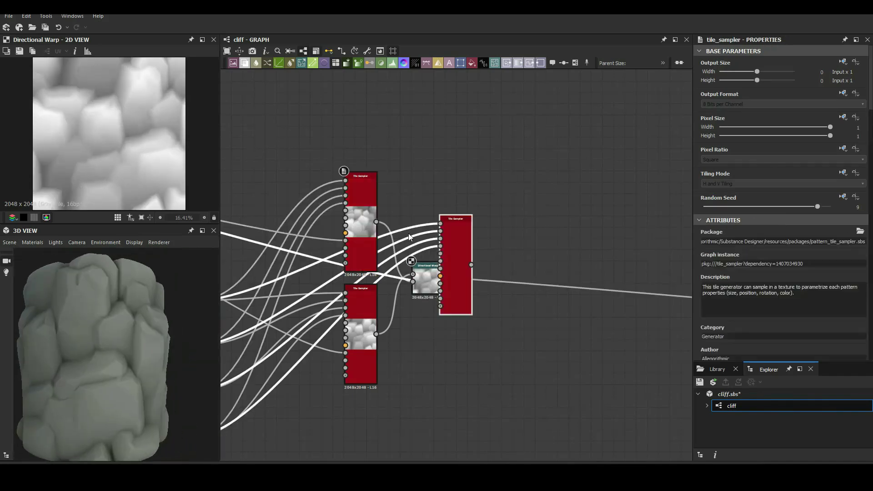
pyautogui.moveTo(452, 264); pyautogui.dragTo(361, 122)
pyautogui.click(431, 285)
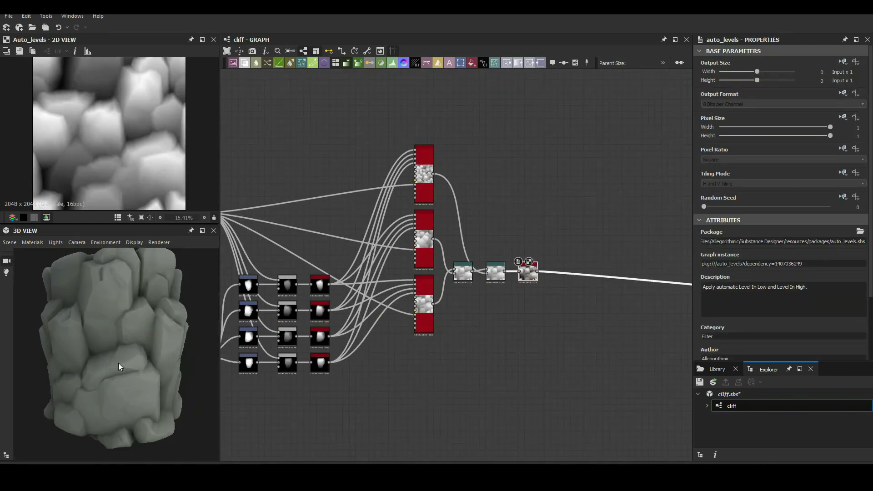
pyautogui.scroll(5, 120, 367)
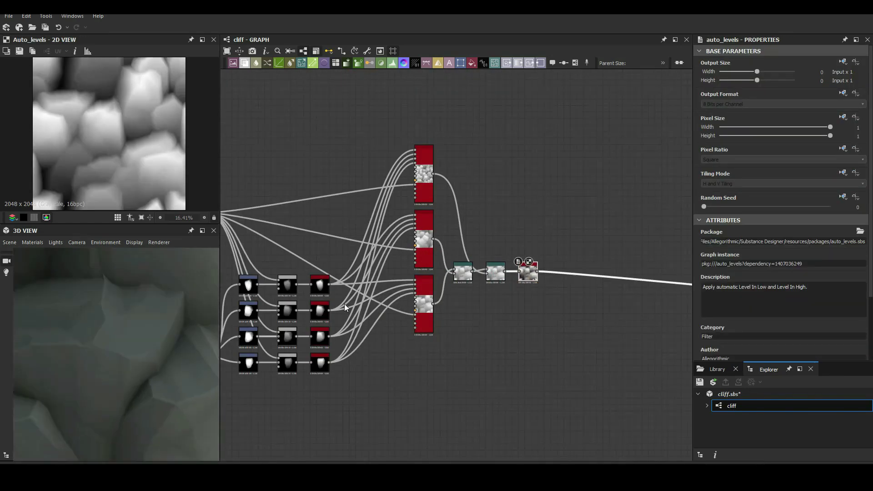
pyautogui.click(495, 272)
pyautogui.moveTo(716, 240); pyautogui.dragTo(812, 241)
pyautogui.scroll(5, 509, 263)
# Try a Warp node at 0.08 intensity in the chain, then undo it
pyautogui.press('space')
pyautogui.write('Warp')
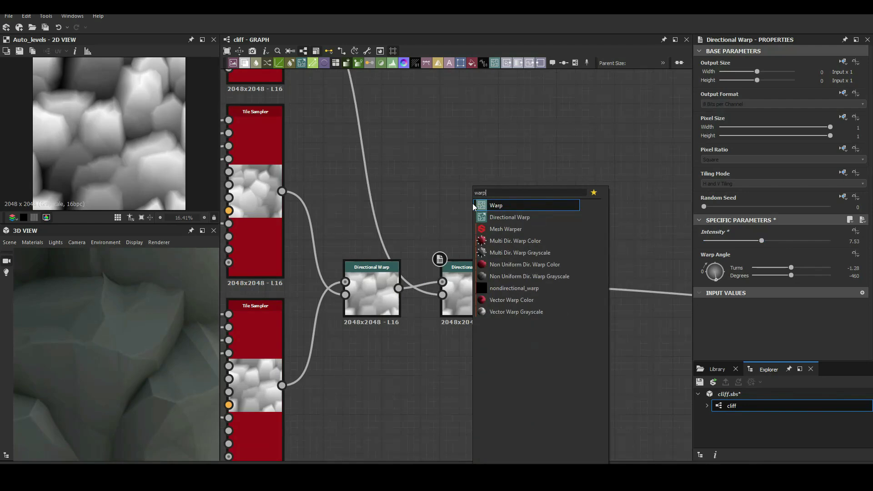
pyautogui.press('Return')
pyautogui.moveTo(496, 210); pyautogui.dragTo(540, 289)
pyautogui.click(714, 240)
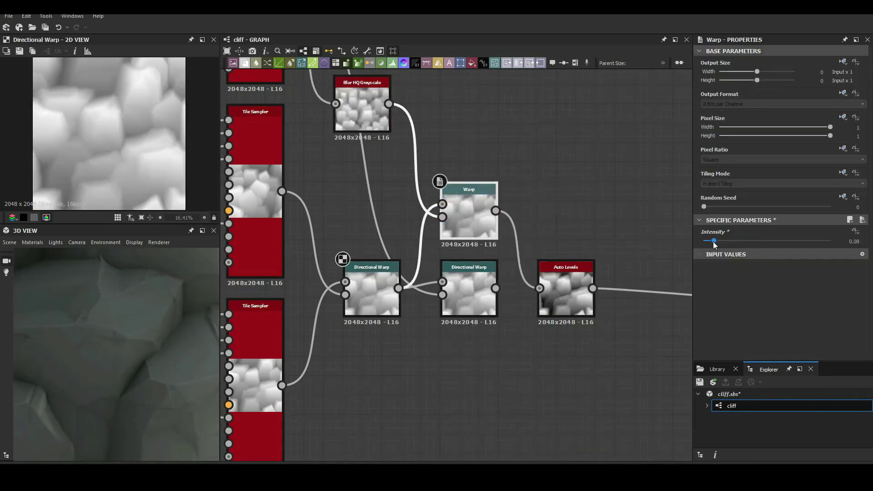
pyautogui.hotkey('ctrl', 'z')
pyautogui.hotkey('ctrl', 'z')
pyautogui.hotkey('ctrl', 'z')
pyautogui.hotkey('ctrl', 'z')
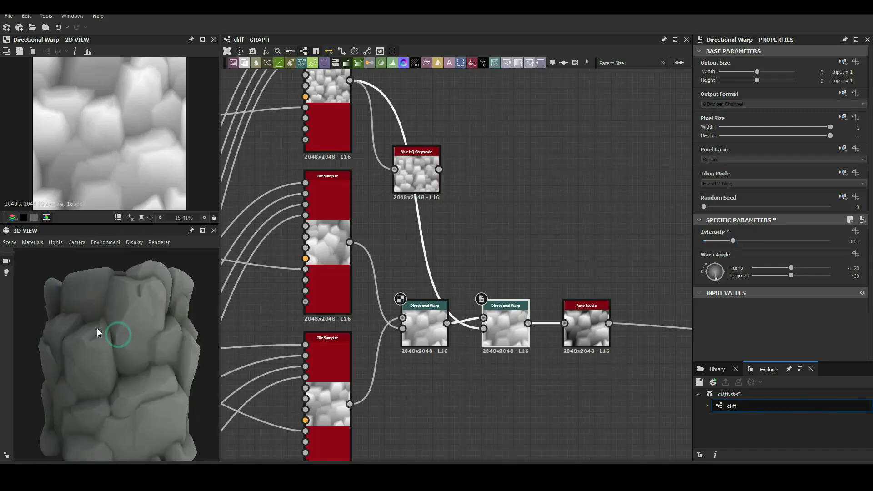
pyautogui.click(530, 273)
pyautogui.scroll(-3, 531, 273)
# Bring the Crystal 1 noise from the Library into the graph
pyautogui.press('space')
pyautogui.write('f')
pyautogui.moveTo(783, 362); pyautogui.dragTo(783, 174)
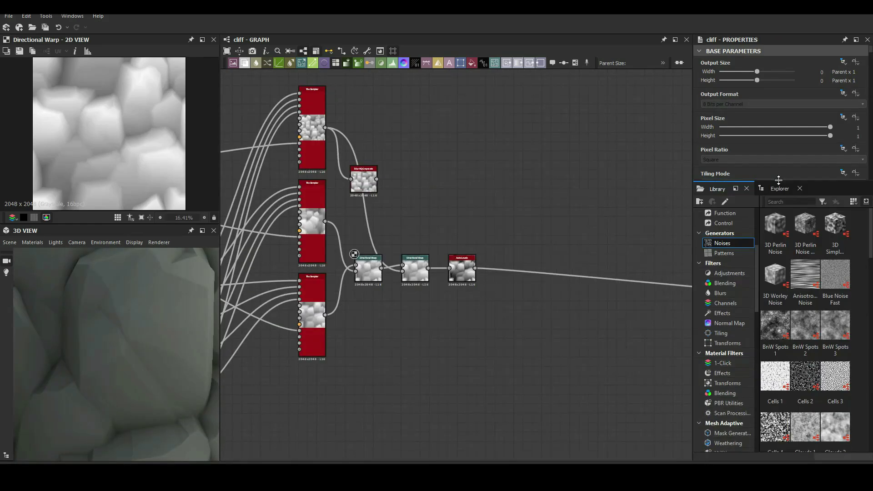
pyautogui.moveTo(835, 373); pyautogui.dragTo(449, 355)
pyautogui.scroll(3, 449, 355)
# Wire the new Directional Warp into Auto Levels, swapping Crystal 1 for Fractal Sum Base
pyautogui.moveTo(483, 170); pyautogui.dragTo(683, 170)
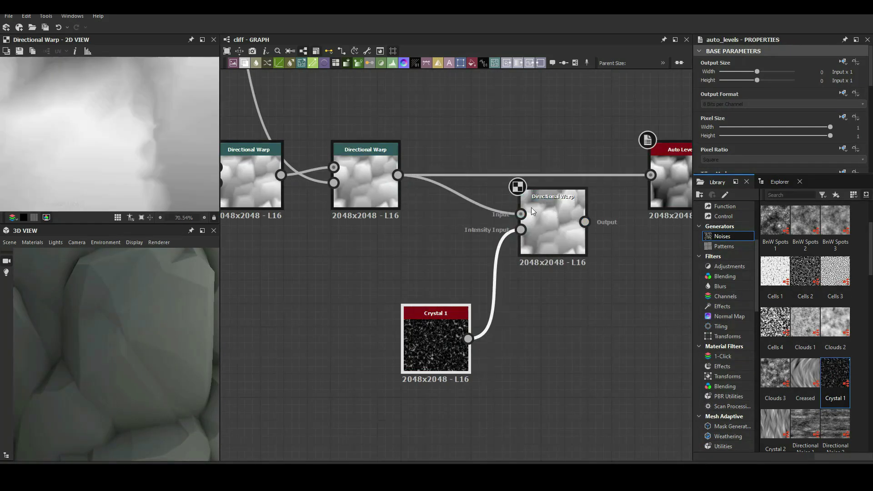
pyautogui.moveTo(553, 197); pyautogui.dragTo(529, 172)
pyautogui.moveTo(764, 174); pyautogui.dragTo(764, 367)
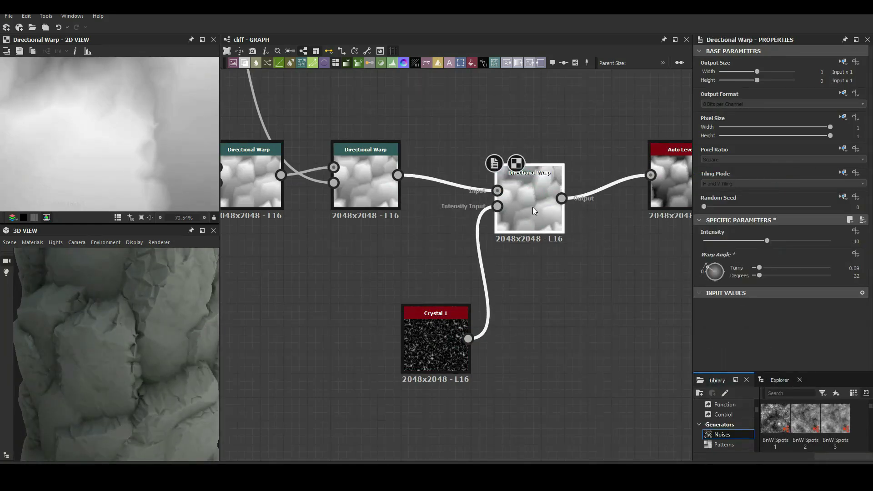
pyautogui.press('space')
pyautogui.click(487, 214)
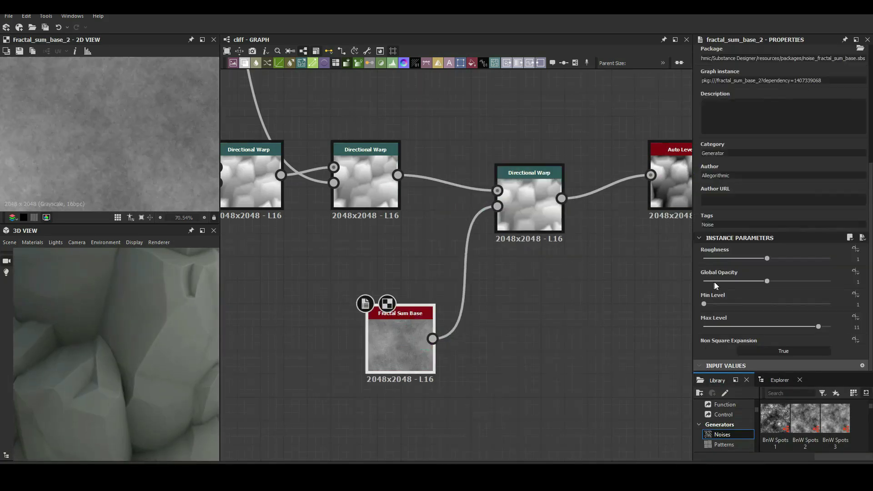
pyautogui.click(529, 205)
pyautogui.scroll(-5, 170, 324)
pyautogui.scroll(5, 171, 324)
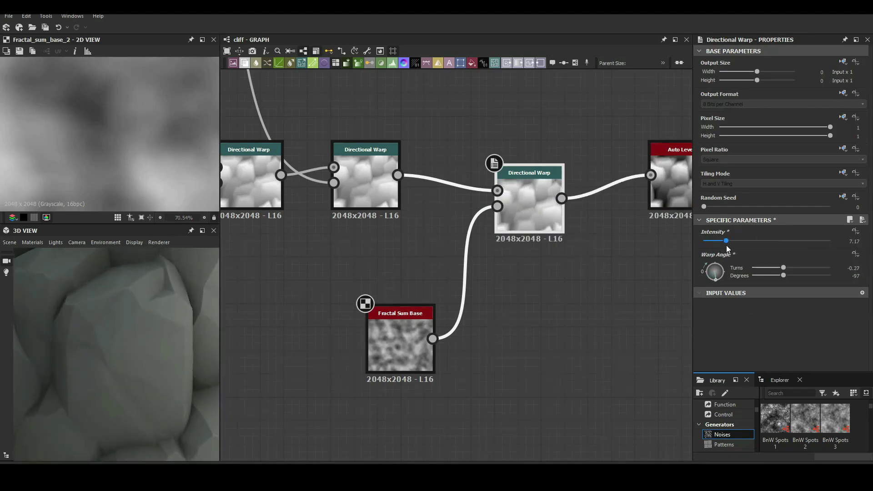
# Lower Fractal Sum Base roughness to 0.4 and give the new warp intensity 5.47
pyautogui.click(400, 346)
pyautogui.moveTo(741, 306); pyautogui.dragTo(730, 309)
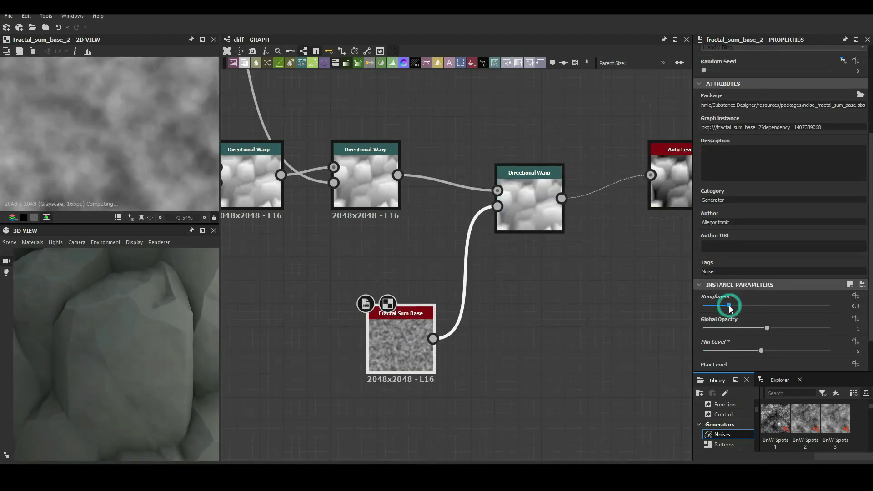
pyautogui.click(530, 200)
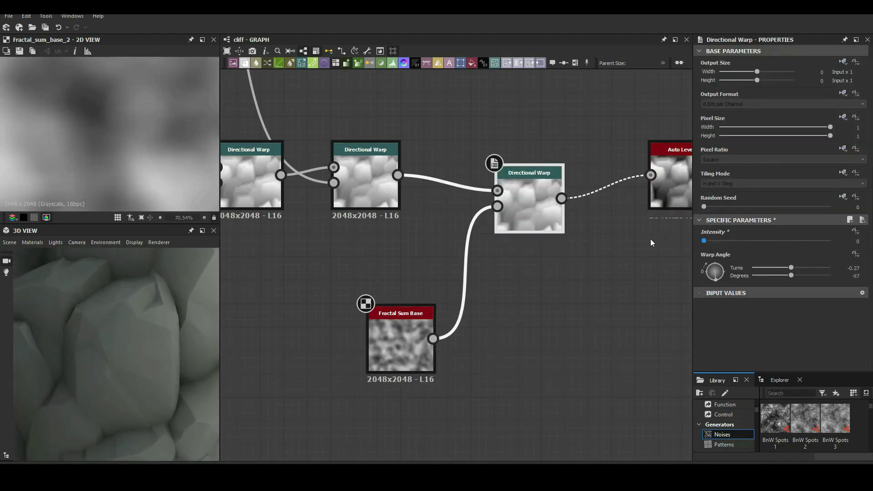
pyautogui.scroll(-5, 127, 327)
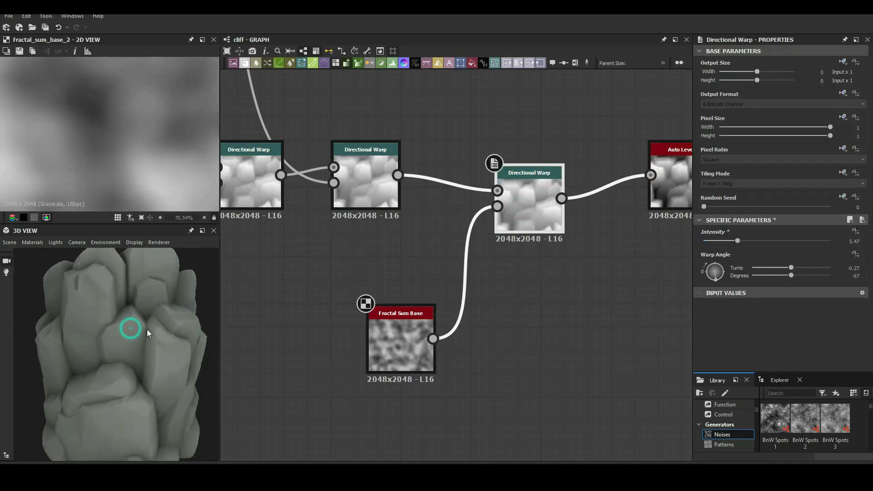
pyautogui.scroll(-3, 267, 244)
pyautogui.click(556, 223)
pyautogui.scroll(3, 107, 347)
# Add a Histogram Scan after Auto Levels and adjust its position
pyautogui.scroll(3, 114, 347)
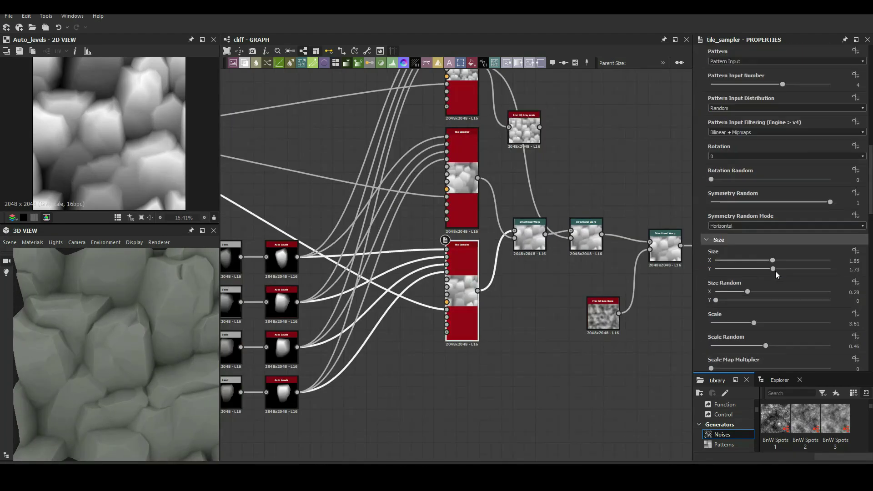
pyautogui.scroll(-1, 776, 272)
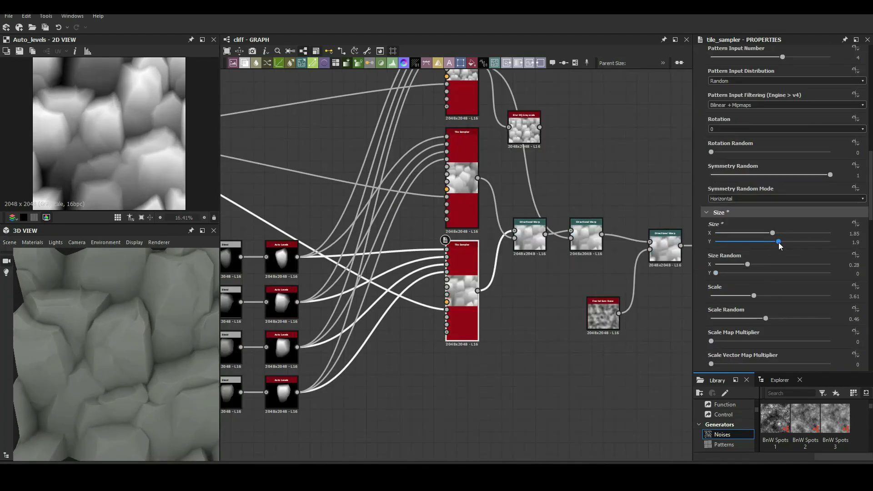
pyautogui.moveTo(779, 243); pyautogui.dragTo(782, 242)
pyautogui.scroll(-5, 633, 226)
pyautogui.scroll(5, 621, 227)
pyautogui.press('space')
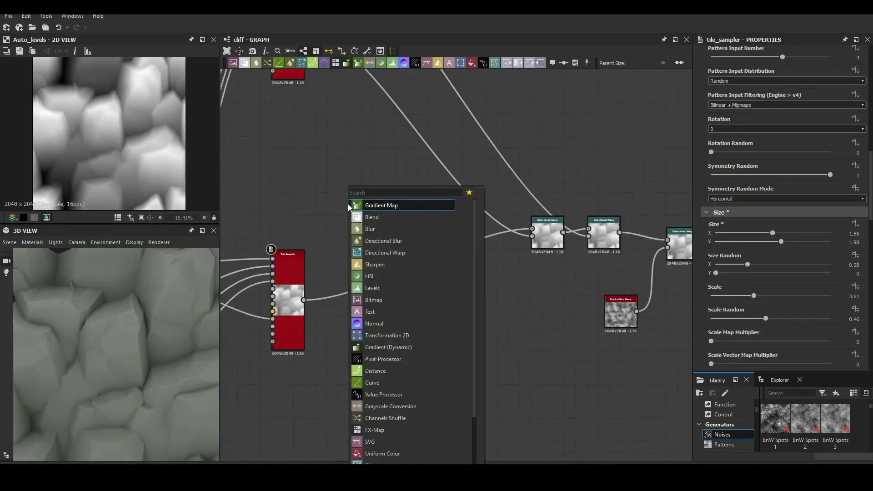
pyautogui.write('histo')
pyautogui.press('Return')
pyautogui.moveTo(768, 304); pyautogui.dragTo(786, 304)
pyautogui.moveTo(500, 295); pyautogui.dragTo(664, 292, button='middle')
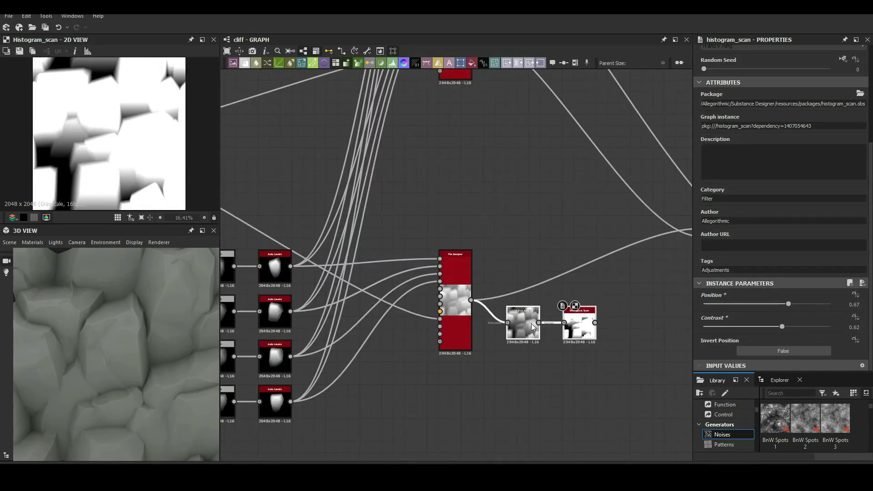
# Duplicate the Tile Sampler and combine the layers with a Max (Lighten) Blend
pyautogui.hotkey('ctrl', 'd')
pyautogui.moveTo(527, 278); pyautogui.dragTo(498, 260, button='middle')
pyautogui.scroll(2, 499, 260)
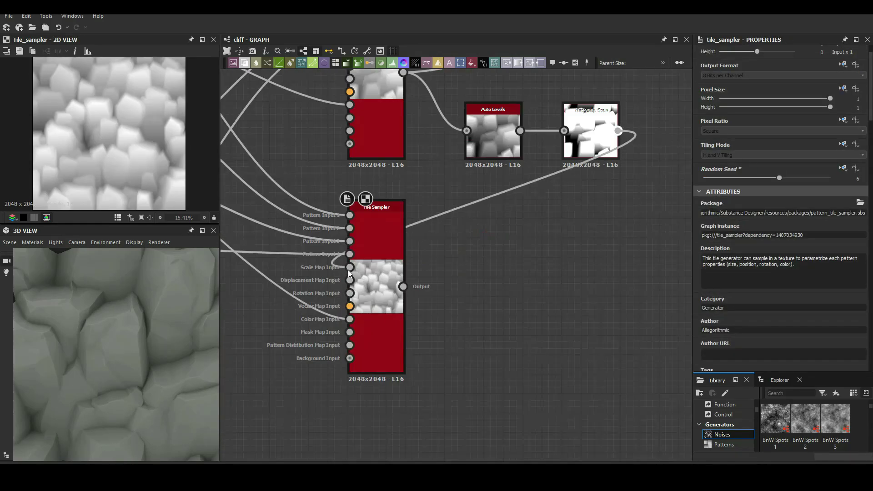
pyautogui.press('space')
pyautogui.write('blend')
pyautogui.press('Return')
pyautogui.click(532, 273)
pyautogui.click(728, 264)
pyautogui.click(718, 302)
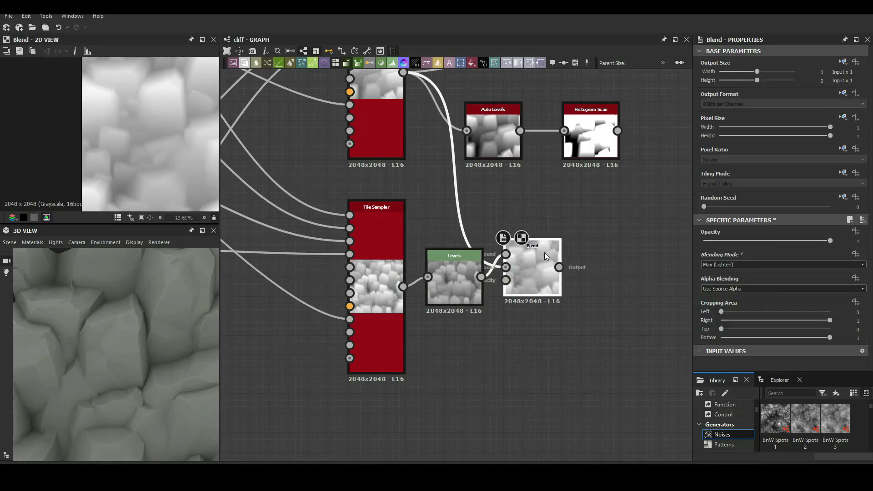
# Darken the second layer's midtones and feed the Blend into the Directional Warp
pyautogui.moveTo(771, 258); pyautogui.dragTo(775, 257)
pyautogui.scroll(-2, 372, 392)
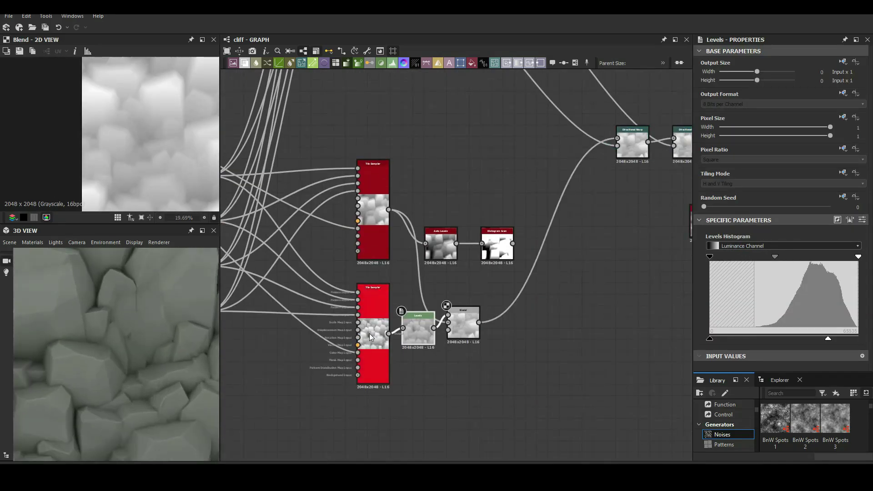
pyautogui.moveTo(617, 146); pyautogui.dragTo(479, 322)
pyautogui.click(373, 318)
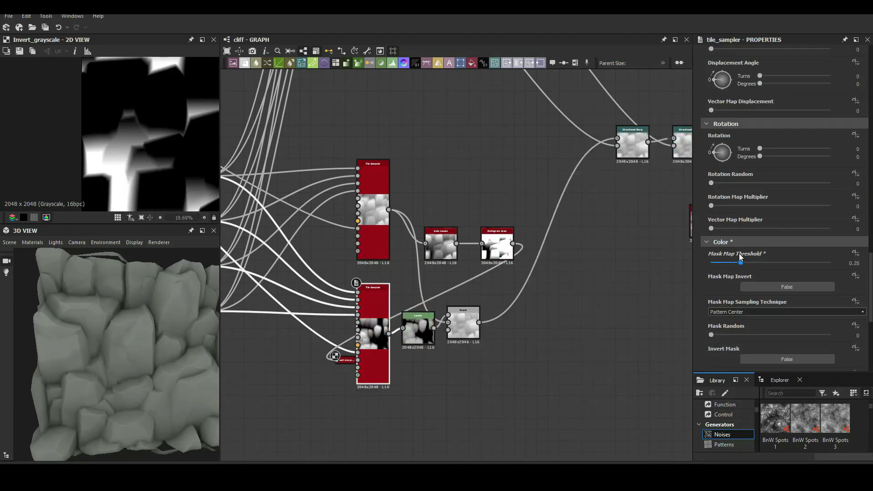
# Set the masked Tile Sampler's random seed to 27 and mask map threshold to 0.11
pyautogui.scroll(5, 703, 184)
pyautogui.scroll(5, 791, 116)
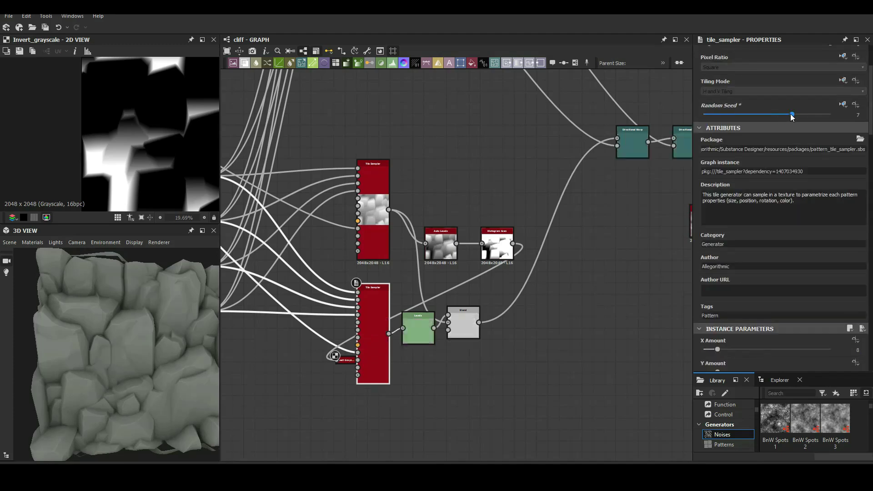
pyautogui.moveTo(705, 114); pyautogui.dragTo(765, 111)
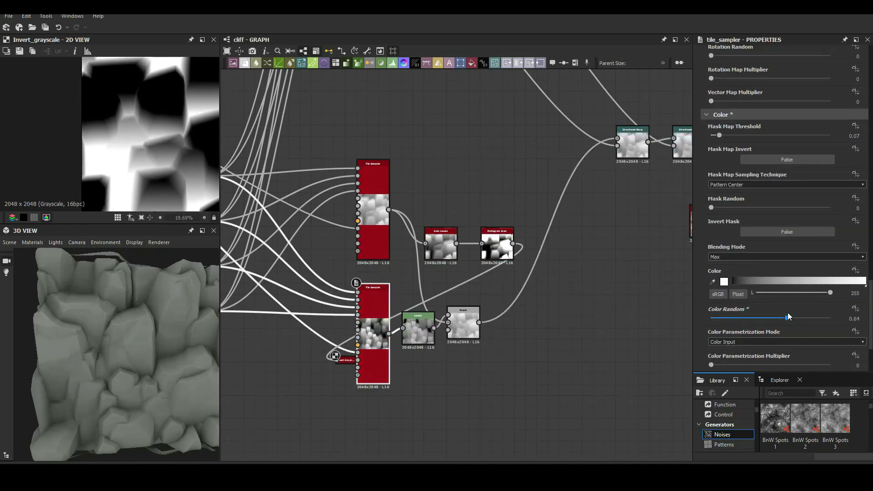
pyautogui.scroll(10, 708, 272)
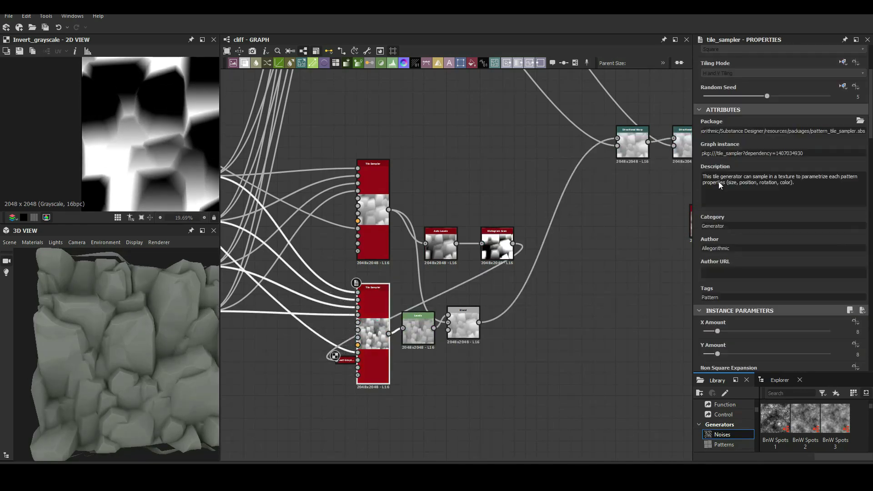
pyautogui.scroll(5, 108, 346)
pyautogui.scroll(-5, 108, 345)
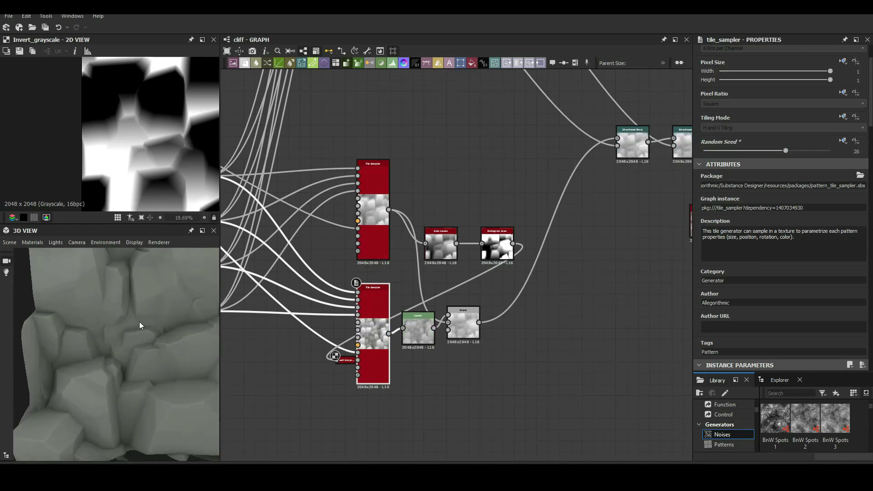
pyautogui.click(789, 151)
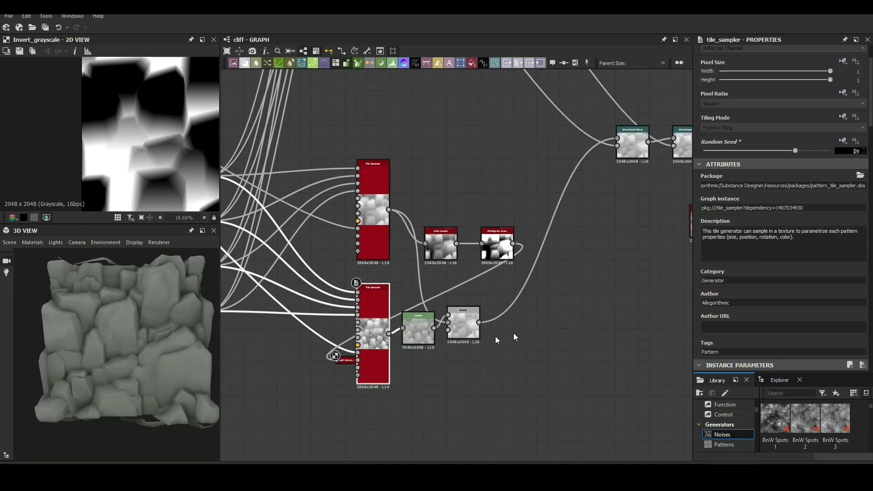
pyautogui.scroll(-10, 782, 228)
pyautogui.click(724, 300)
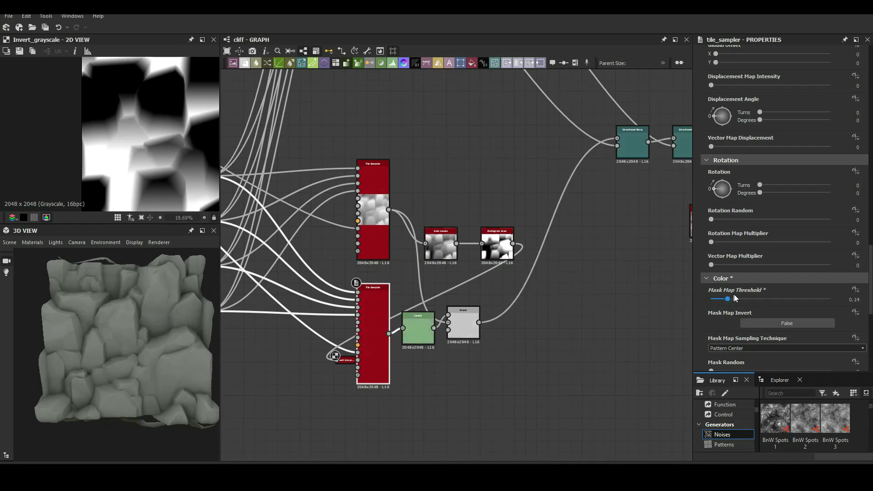
pyautogui.scroll(-3, 549, 284)
pyautogui.scroll(2, 579, 225)
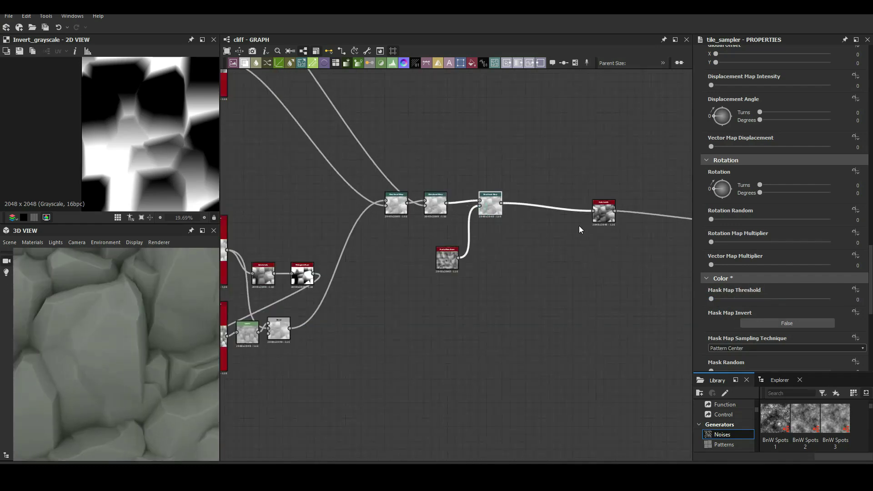
# Add a Tile Sampler using a disc pattern at tile scale 0.34
pyautogui.moveTo(580, 226); pyautogui.dragTo(350, 370, button='middle')
pyautogui.press('space')
pyautogui.click(382, 288)
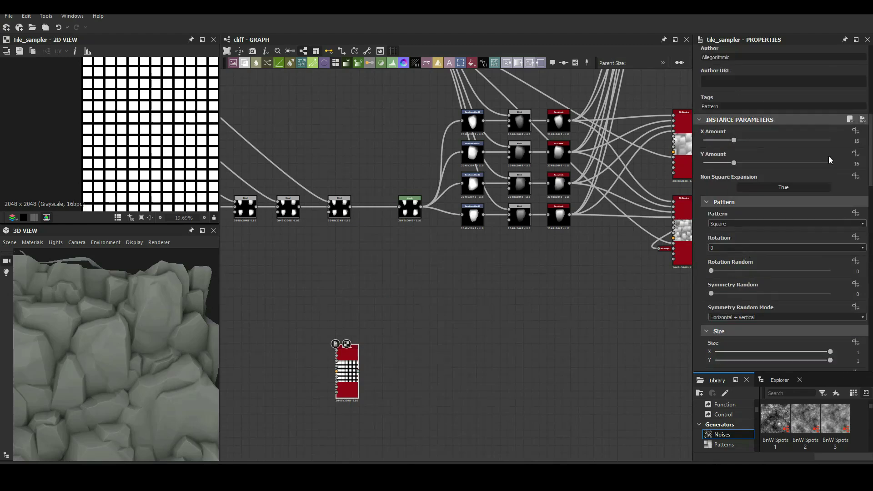
pyautogui.press('Return')
pyautogui.click(726, 165)
pyautogui.scroll(-3, 783, 228)
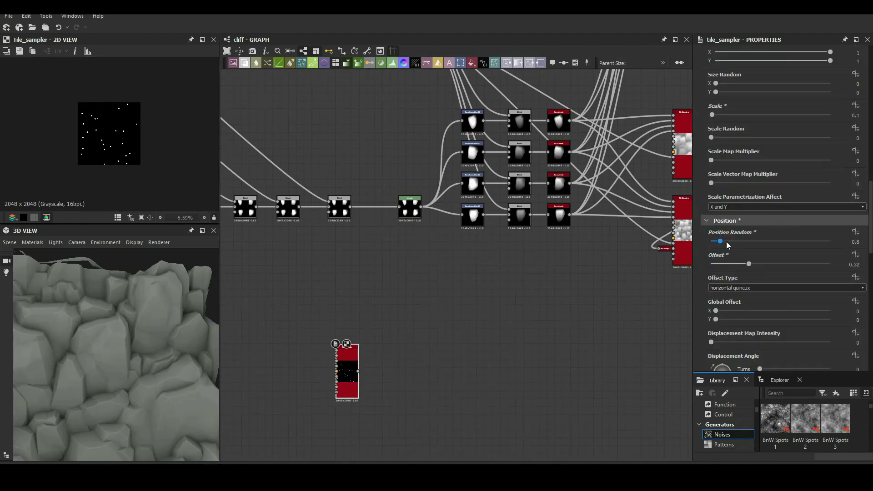
pyautogui.scroll(-5, 727, 241)
# Add Distance and Histogram Scan nodes after the scattered dots
pyautogui.press('space')
pyautogui.click(404, 380)
pyautogui.press('space')
pyautogui.click(437, 214)
pyautogui.scroll(3, 367, 363)
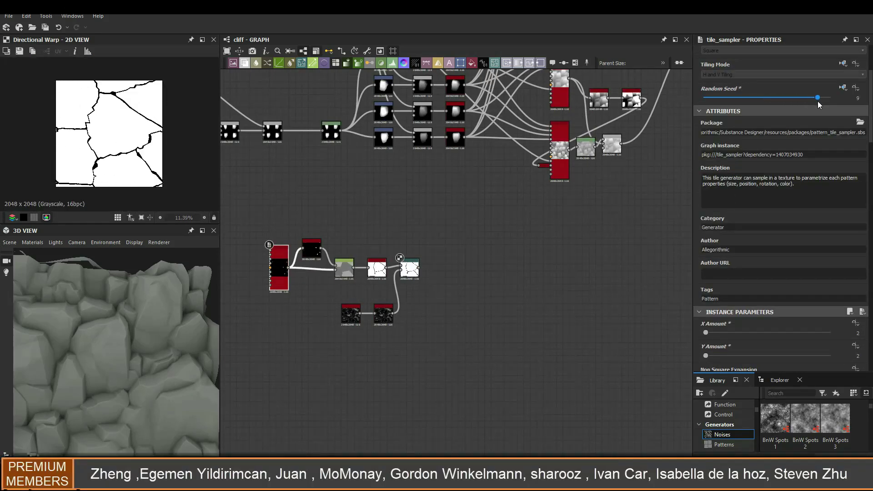
# Change the Tile Sampler random seed to reshuffle the crack dots
pyautogui.moveTo(818, 102); pyautogui.dragTo(729, 101)
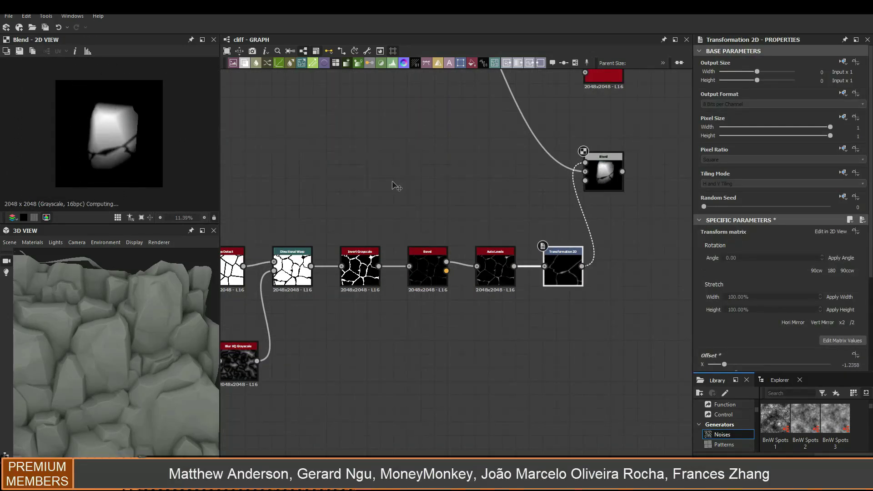
pyautogui.scroll(-3, 302, 230)
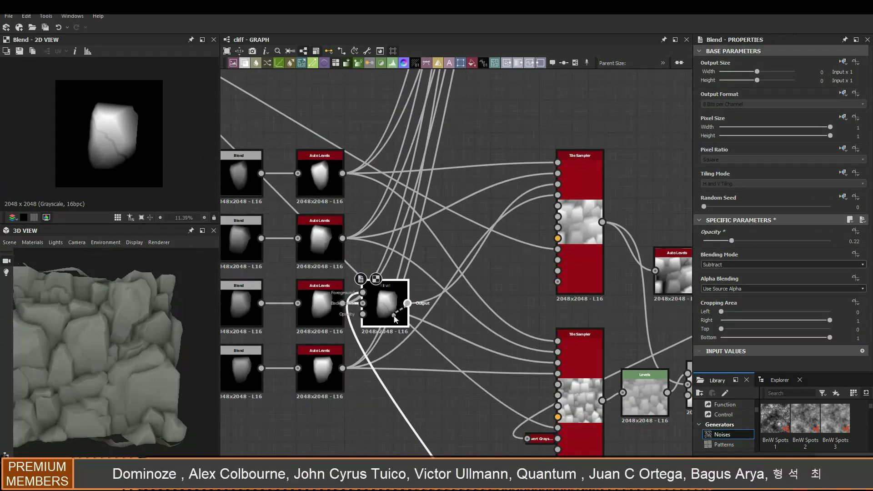
# Feed the rock chunk into the crack Blend and lower Subtract opacity to 0.1
pyautogui.moveTo(347, 242); pyautogui.dragTo(413, 249)
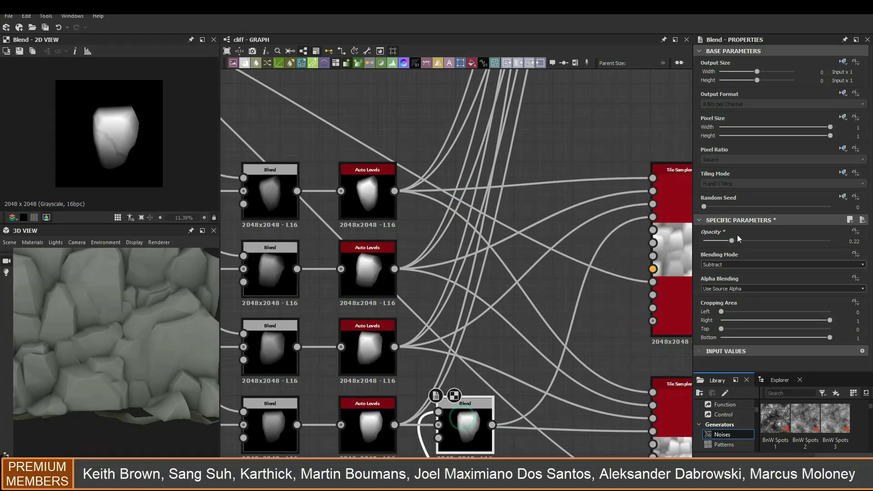
pyautogui.moveTo(732, 240); pyautogui.dragTo(701, 240)
pyautogui.moveTo(434, 395); pyautogui.dragTo(415, 321, button='middle')
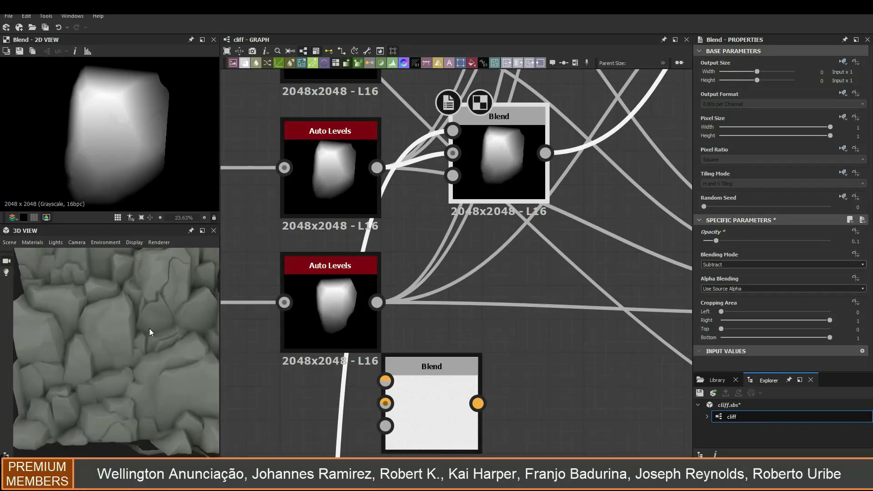
# Shift the second crack copy's Transformation 2D offset to a new spot
pyautogui.moveTo(132, 131); pyautogui.dragTo(120, 130)
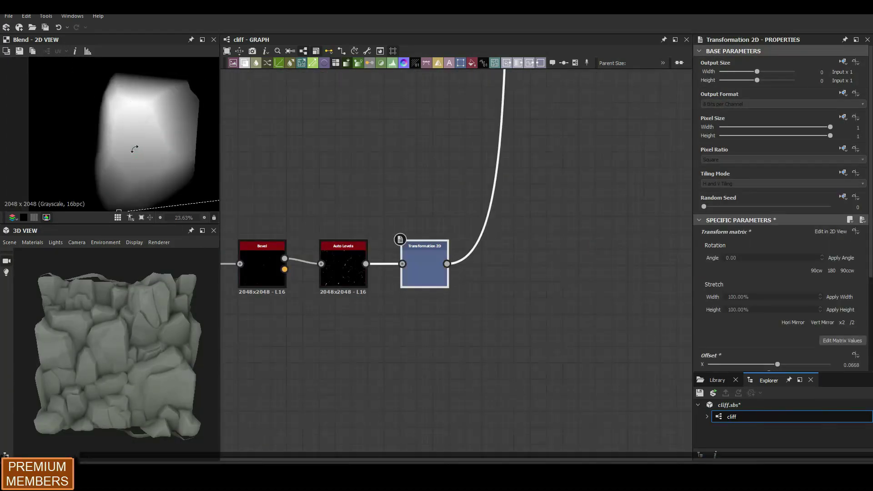
pyautogui.scroll(2, 109, 107)
pyautogui.moveTo(79, 93); pyautogui.dragTo(91, 162)
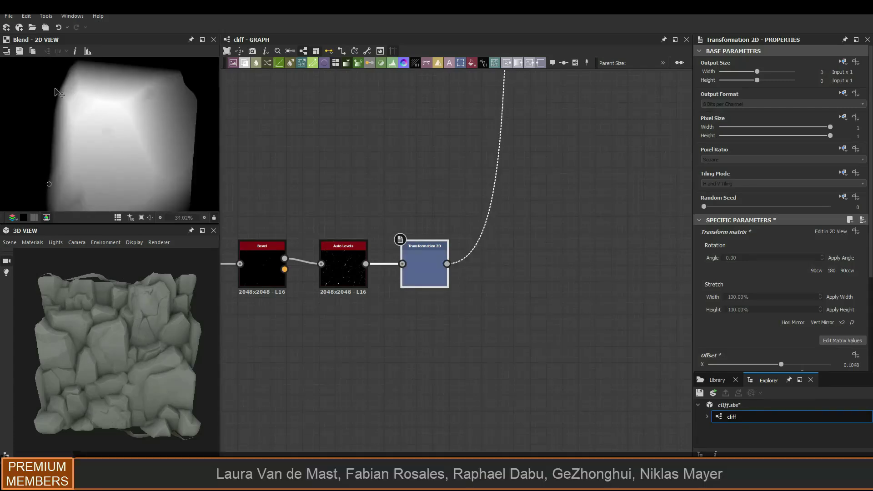
pyautogui.scroll(5, 143, 344)
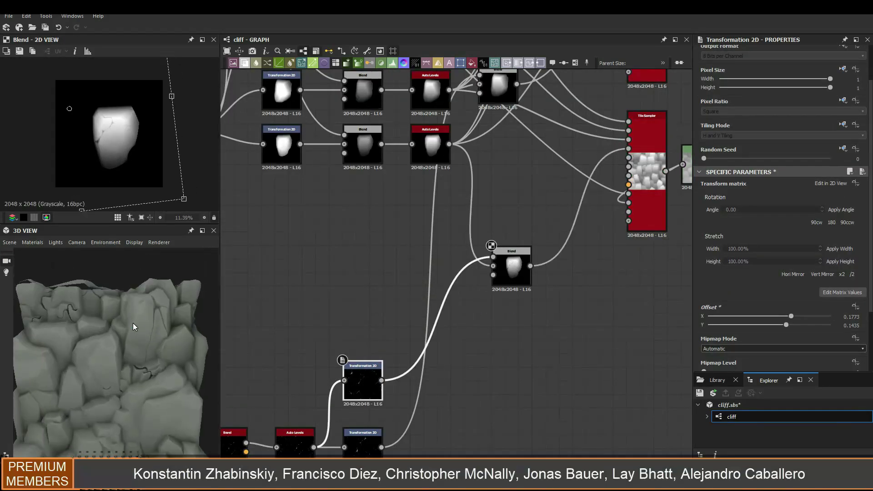
# Lower that chunk's crack Blend opacity to 0.14
pyautogui.click(548, 231)
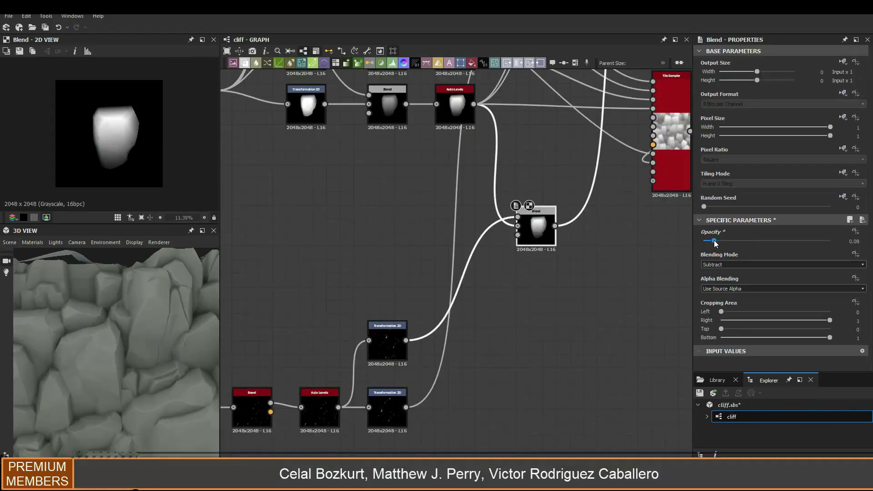
pyautogui.scroll(5, 127, 324)
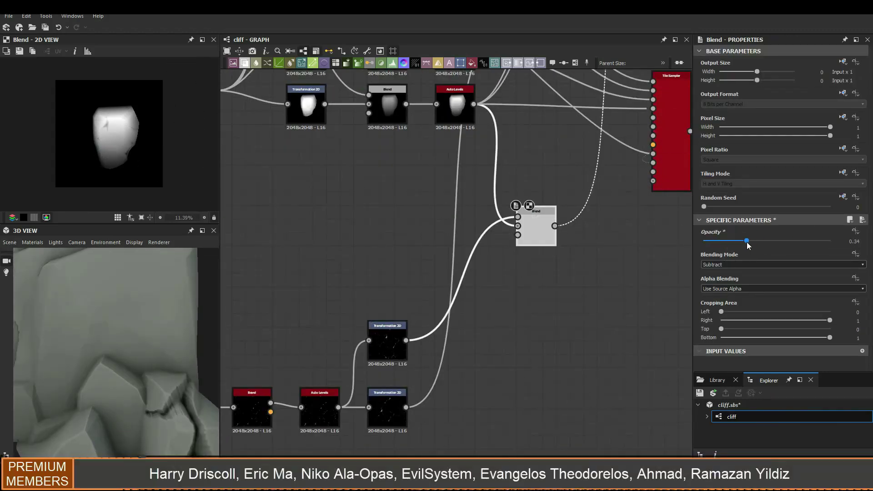
pyautogui.moveTo(747, 240); pyautogui.dragTo(721, 241)
pyautogui.scroll(-5, 162, 323)
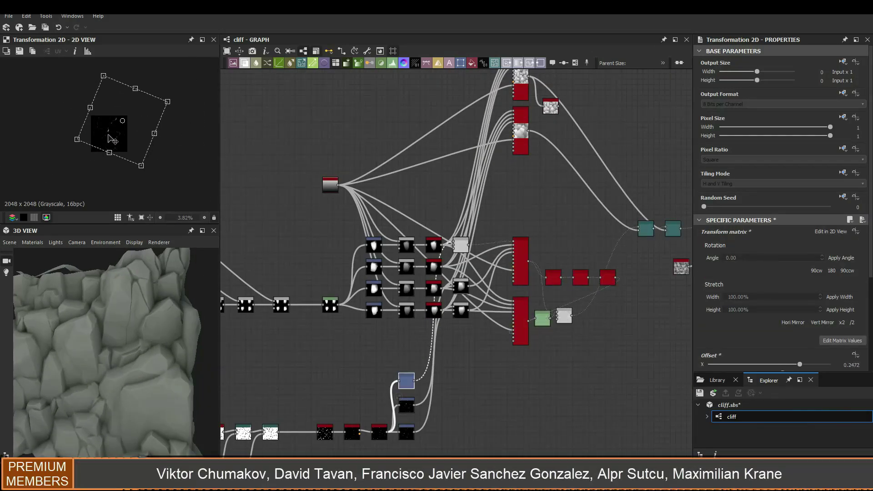
# Reposition the crack Transformation 2D offset on the first rock chunk
pyautogui.moveTo(111, 139); pyautogui.dragTo(104, 139)
pyautogui.scroll(3, 113, 145)
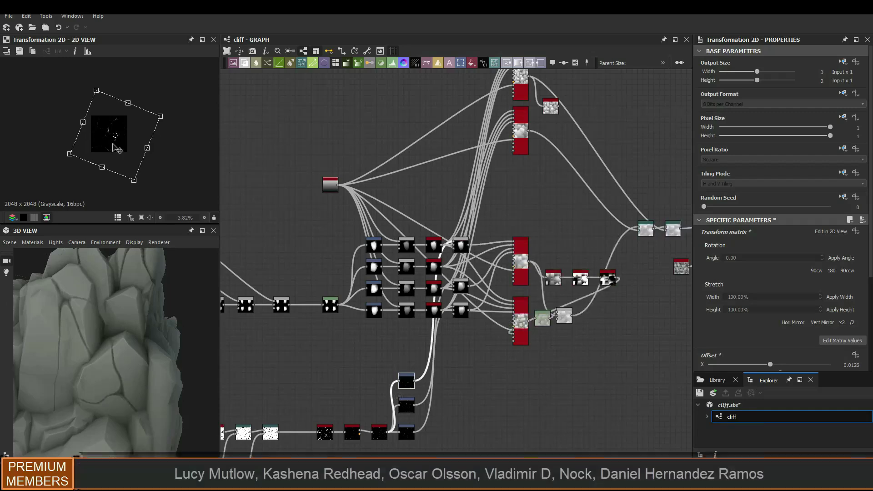
pyautogui.doubleClick(460, 245)
pyautogui.click(406, 381)
pyautogui.moveTo(141, 170)
pyautogui.mouseDown()
pyautogui.moveTo(151, 178)
pyautogui.moveTo(138, 155)
pyautogui.mouseUp()
pyautogui.scroll(5, 136, 136)
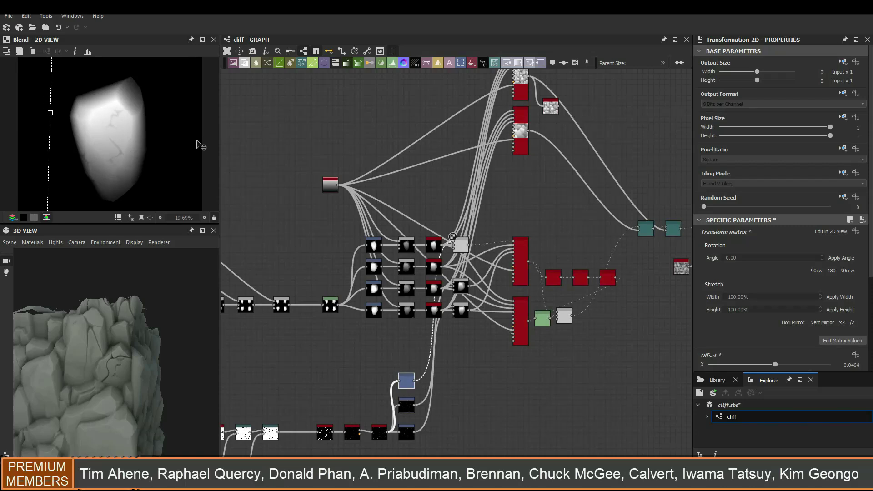
pyautogui.scroll(-3, 197, 145)
pyautogui.scroll(3, 114, 159)
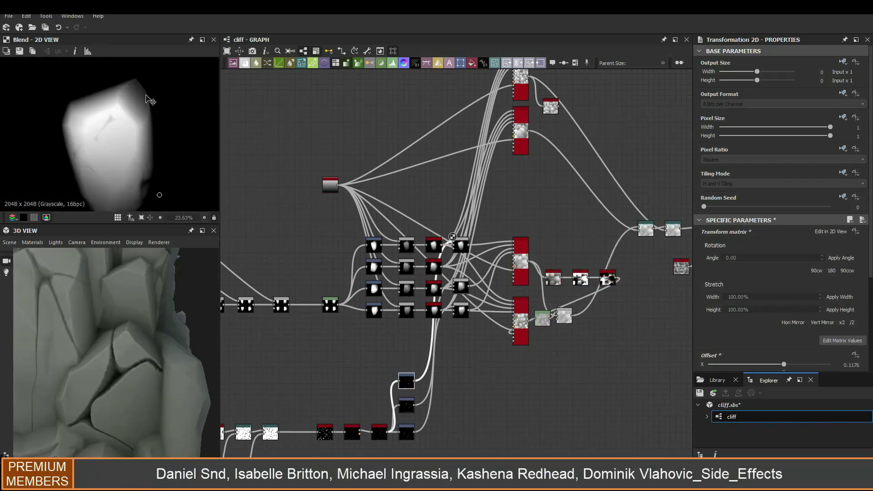
pyautogui.scroll(3, 464, 248)
# Lower the next rock chunk's crack Blend opacity to 0.04
pyautogui.click(474, 177)
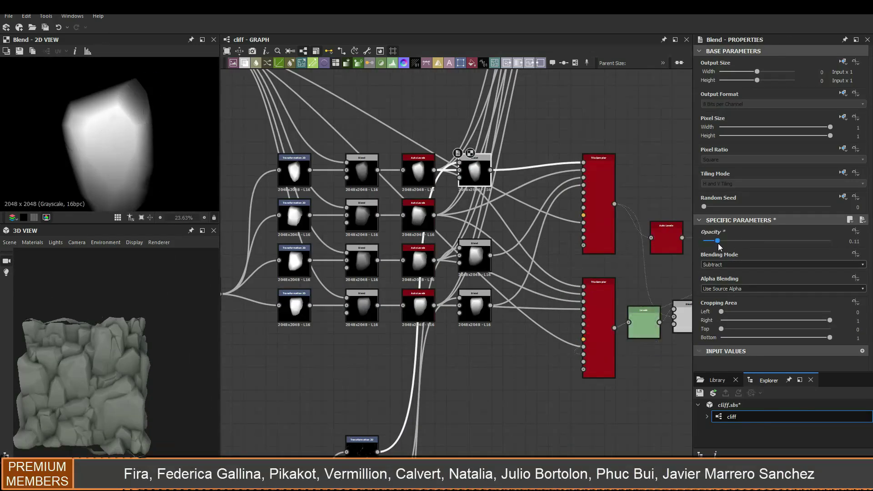
pyautogui.moveTo(718, 240); pyautogui.dragTo(709, 240)
pyautogui.scroll(3, 419, 335)
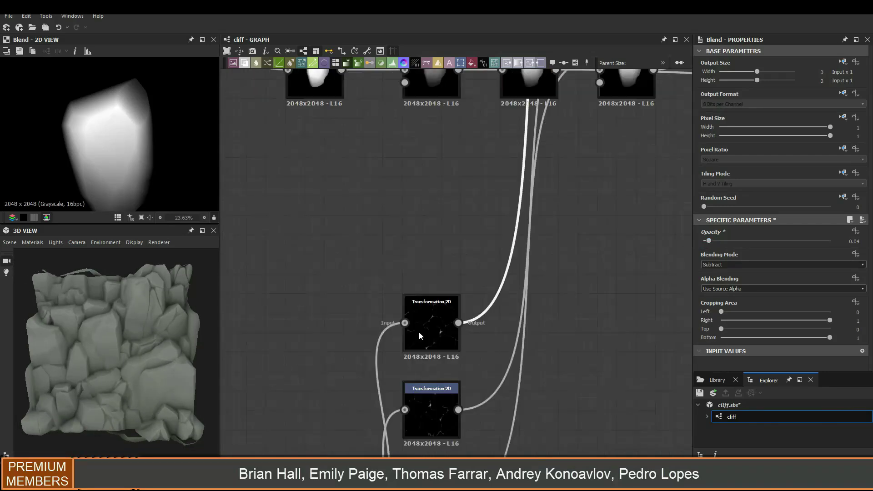
pyautogui.click(419, 335)
pyautogui.scroll(-2, 102, 133)
pyautogui.scroll(-5, 414, 238)
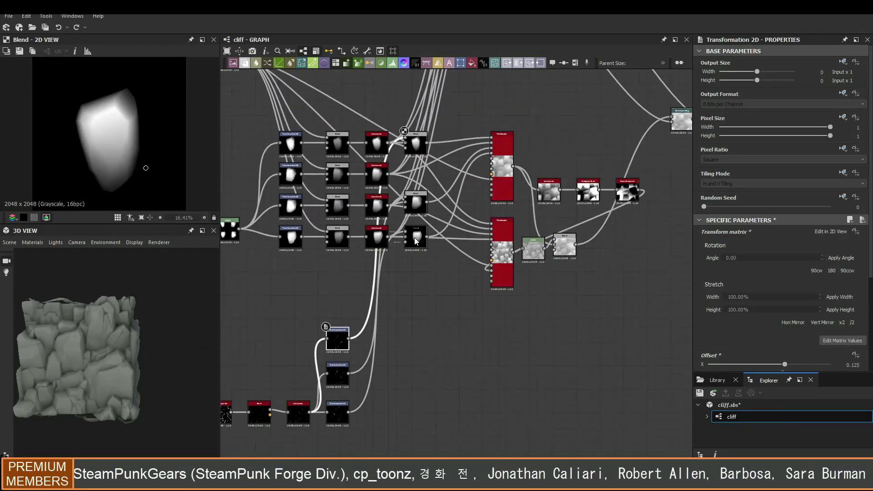
pyautogui.scroll(5, 440, 171)
# Nudge another chunk's crack offset, then review its crack Blend and auto-levelled rock chunk
pyautogui.click(380, 105)
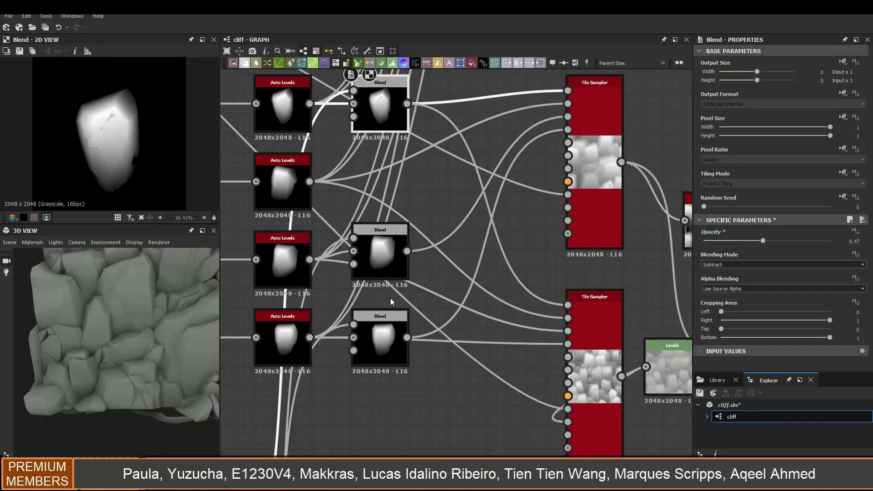
pyautogui.scroll(-3, 432, 218)
pyautogui.scroll(3, 364, 209)
pyautogui.click(413, 224)
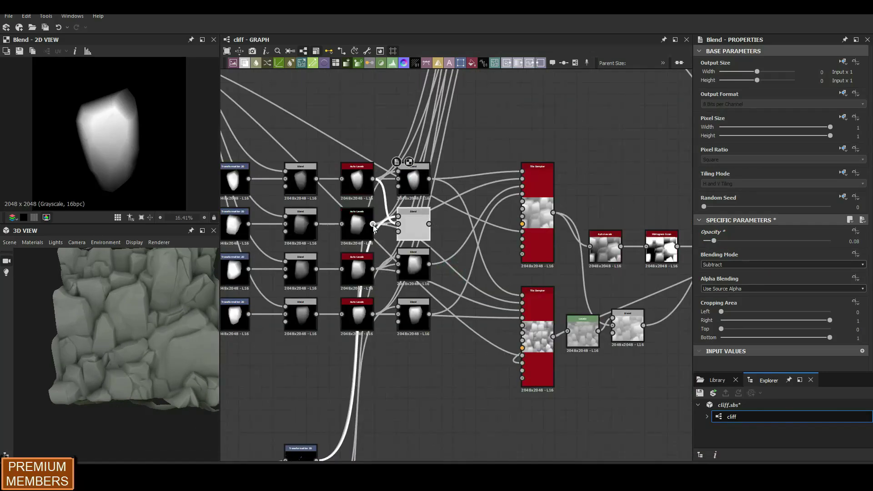
pyautogui.scroll(-3, 414, 231)
pyautogui.click(349, 340)
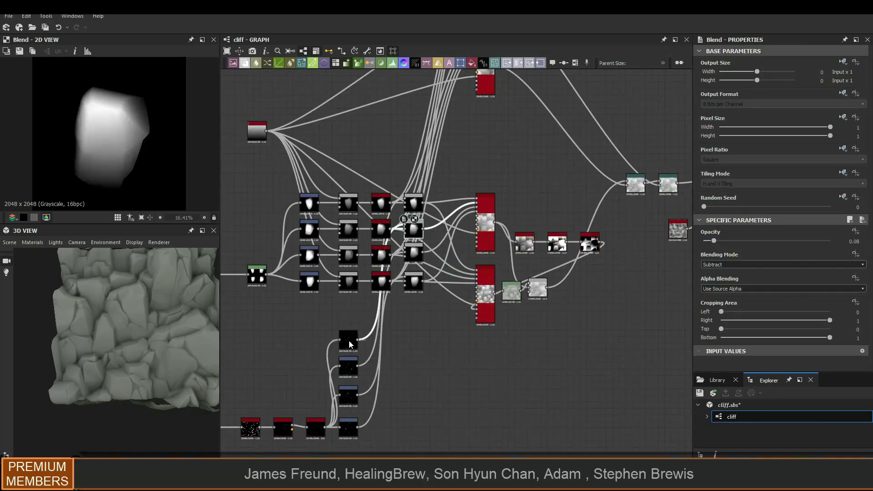
pyautogui.scroll(3, 148, 191)
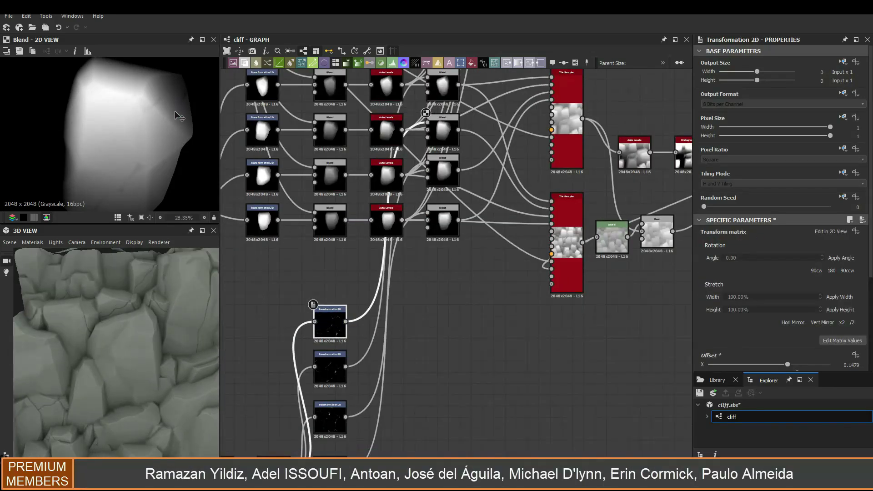
pyautogui.moveTo(176, 109); pyautogui.dragTo(170, 123)
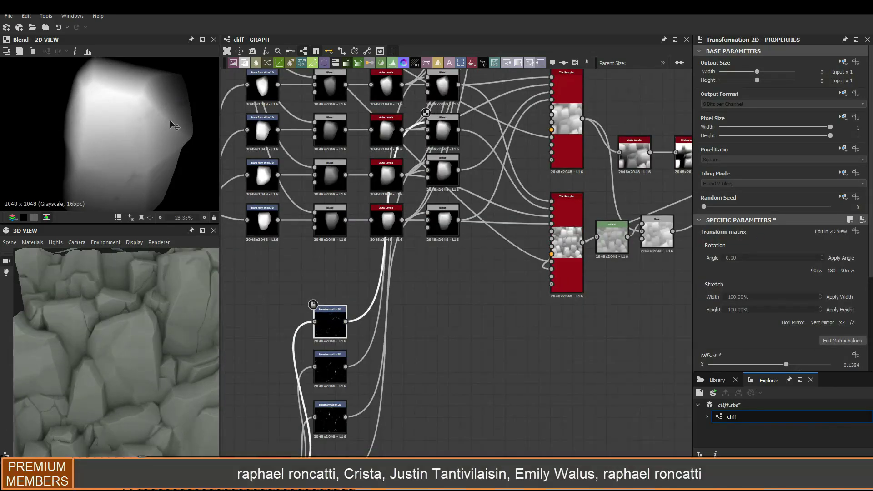
pyautogui.scroll(-3, 142, 312)
pyautogui.click(443, 171)
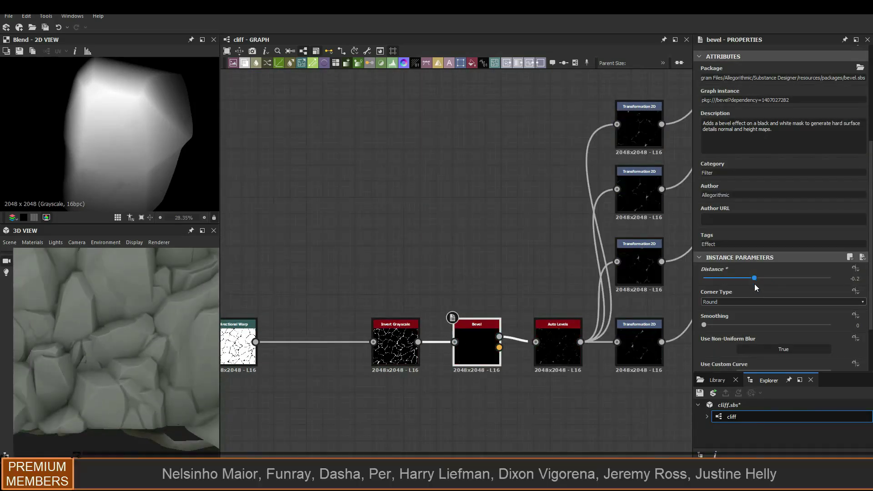
pyautogui.click(551, 323)
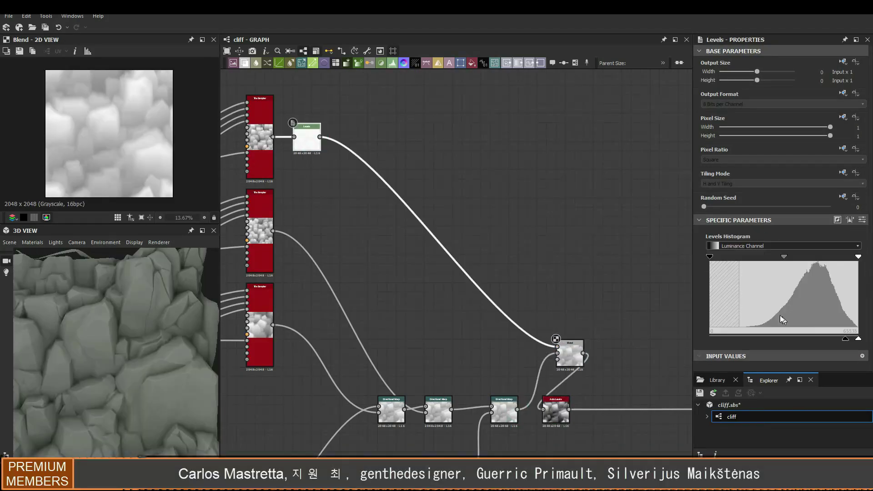
# Rebalance the rock height levels and raise Slope Blur Grayscale intensity to 0.63
pyautogui.moveTo(846, 338); pyautogui.dragTo(831, 338)
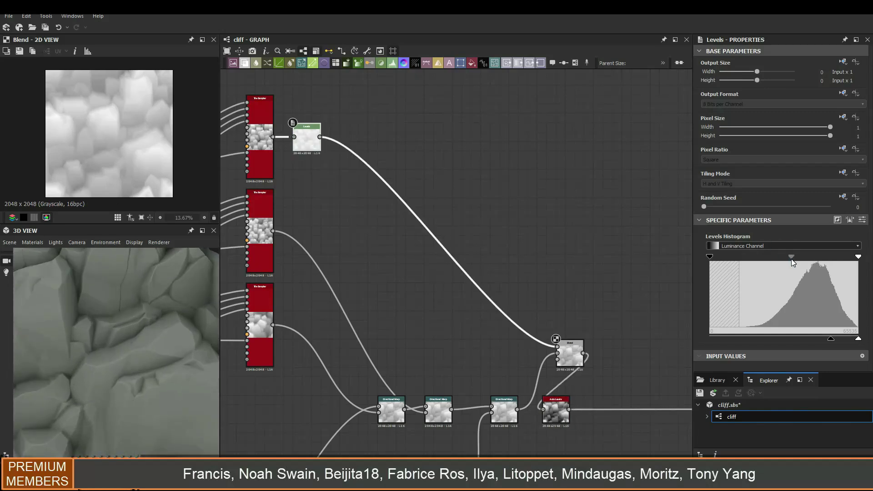
pyautogui.moveTo(791, 258); pyautogui.dragTo(780, 259)
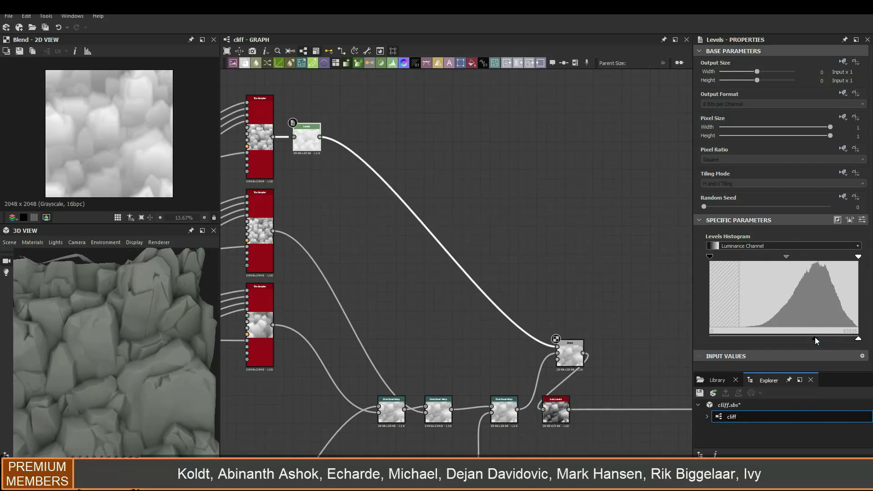
pyautogui.moveTo(815, 341); pyautogui.dragTo(835, 339)
pyautogui.scroll(-3, 170, 307)
pyautogui.scroll(-5, 291, 305)
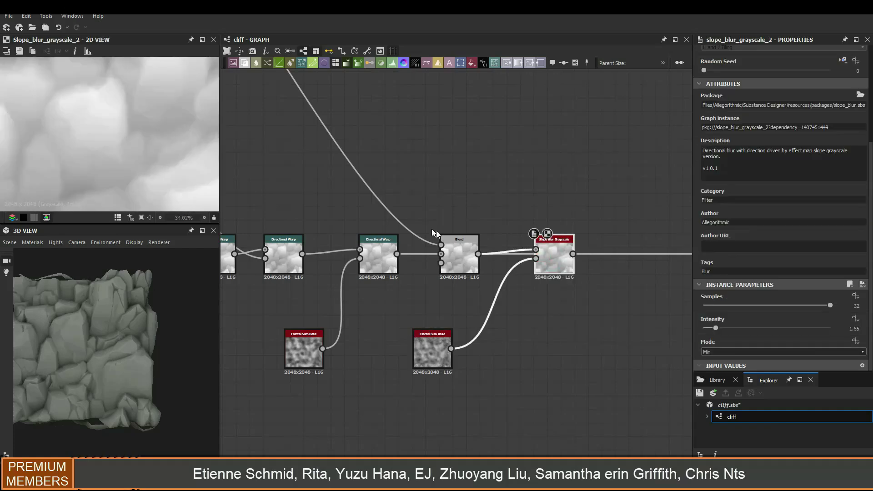
pyautogui.scroll(5, 68, 322)
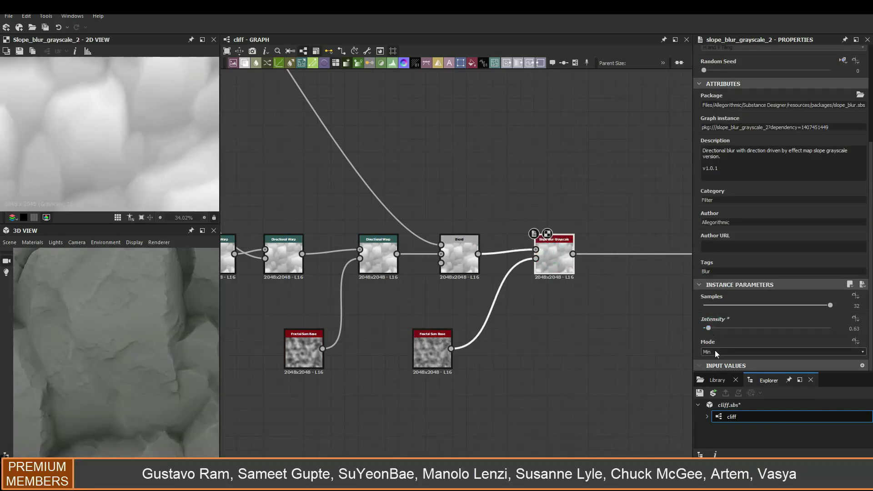
pyautogui.moveTo(708, 332); pyautogui.dragTo(710, 333)
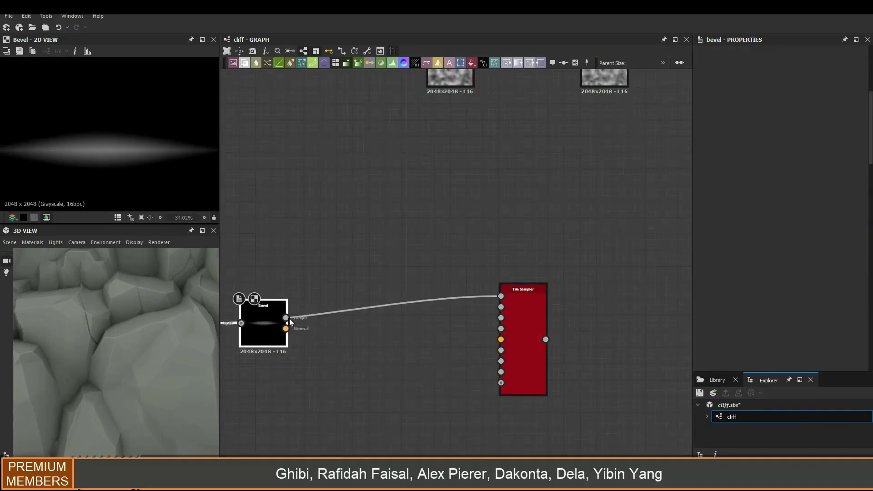
# Raise the Tile Sampler's Scale Random for the scattered bevelled strokes
pyautogui.scroll(-5, 717, 287)
pyautogui.scroll(-3, 803, 255)
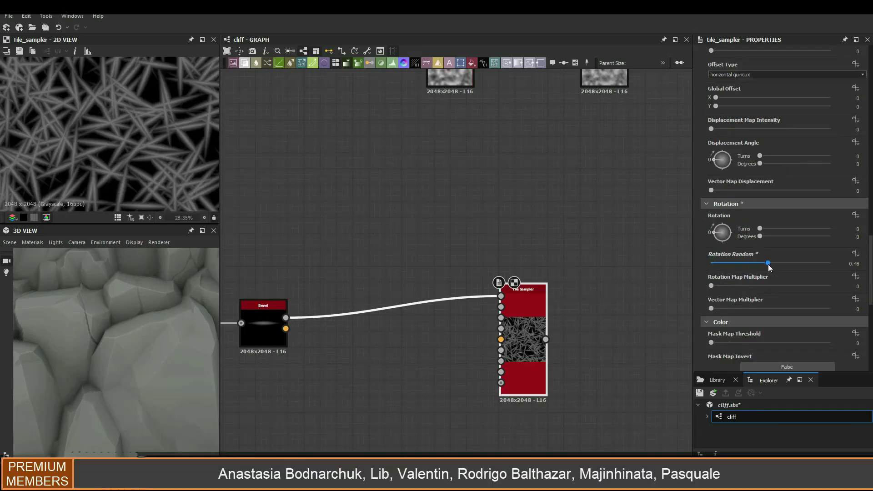
pyautogui.scroll(-5, 762, 268)
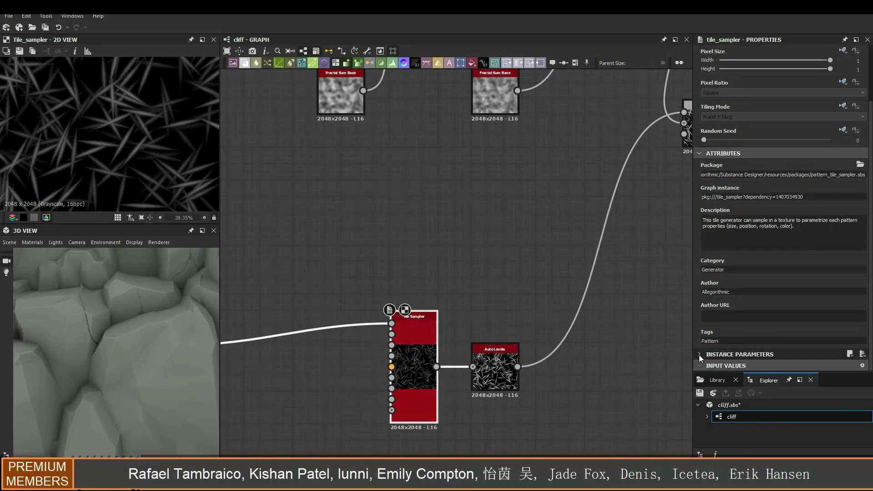
pyautogui.moveTo(750, 279); pyautogui.dragTo(778, 278)
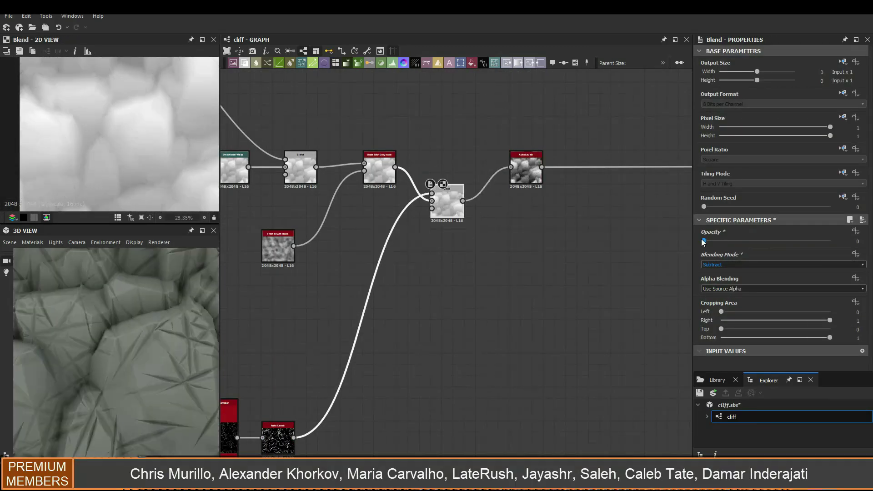
# Select the rock chunk Subtract Blend that will receive the scratches
pyautogui.moveTo(682, 200); pyautogui.dragTo(403, 214, button='middle')
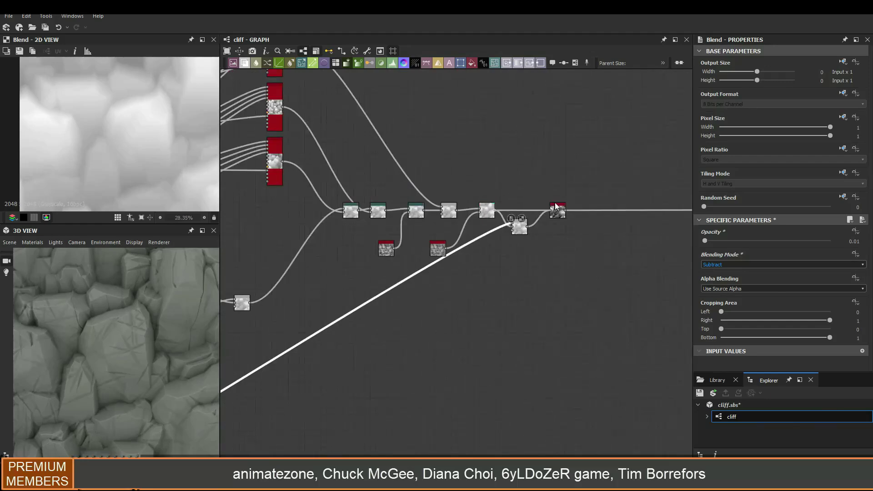
pyautogui.click(369, 403)
pyautogui.moveTo(370, 403); pyautogui.dragTo(477, 255, button='middle')
pyautogui.click(522, 249)
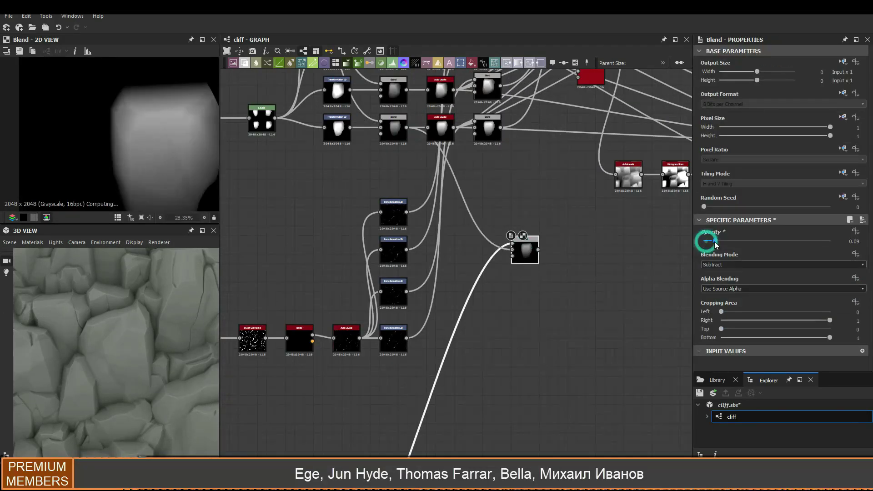
pyautogui.scroll(3, 610, 396)
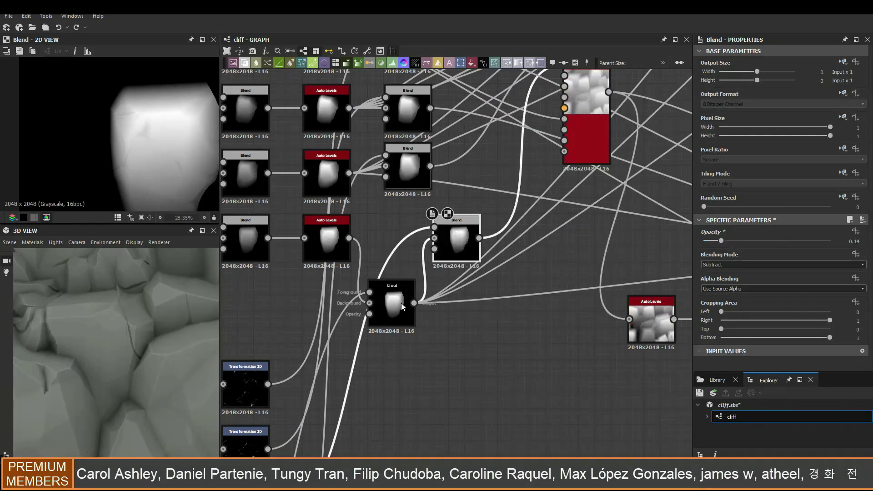
# Set the Subtract Blend opacity to 0.06 and rotate and shift the copied chunk
pyautogui.moveTo(797, 238); pyautogui.dragTo(797, 240)
pyautogui.moveTo(700, 238); pyautogui.dragTo(721, 239)
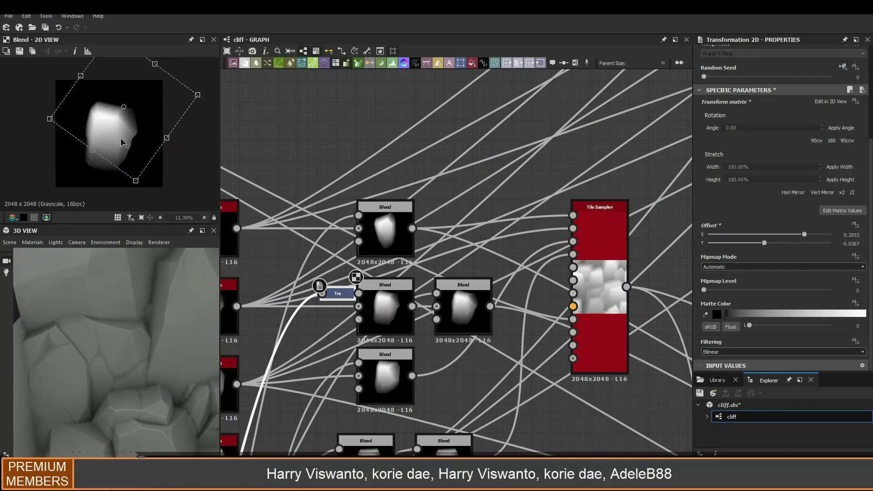
pyautogui.moveTo(179, 156); pyautogui.dragTo(171, 158)
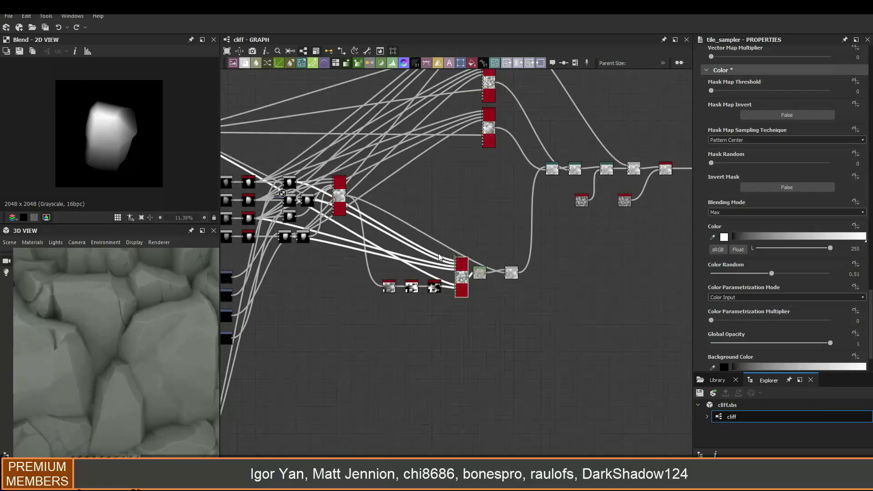
pyautogui.scroll(3, 440, 258)
pyautogui.scroll(3, 439, 257)
# Plug Auto Levels into the Blend background and reposition the rock chunk copy
pyautogui.click(515, 247)
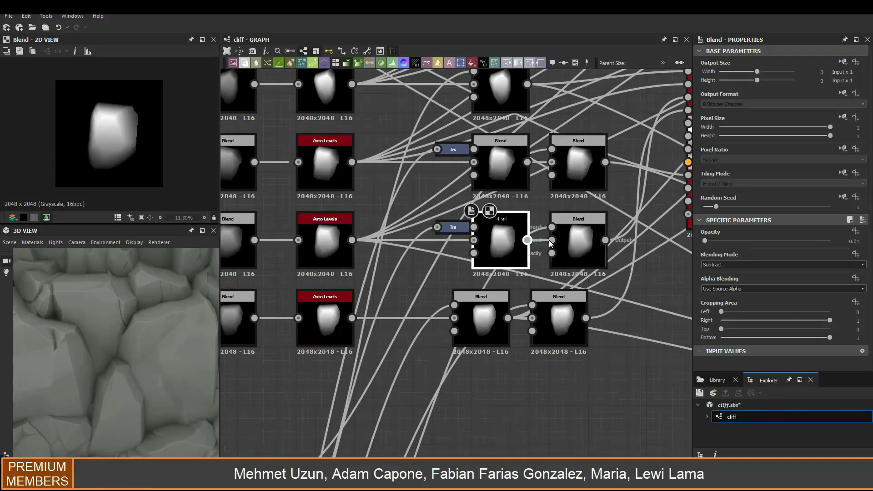
pyautogui.moveTo(352, 240); pyautogui.dragTo(514, 247)
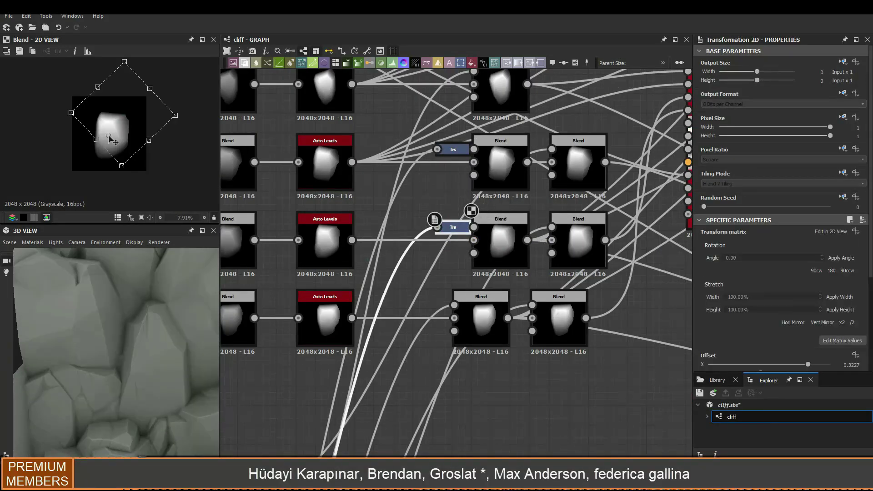
pyautogui.moveTo(112, 128); pyautogui.dragTo(146, 142)
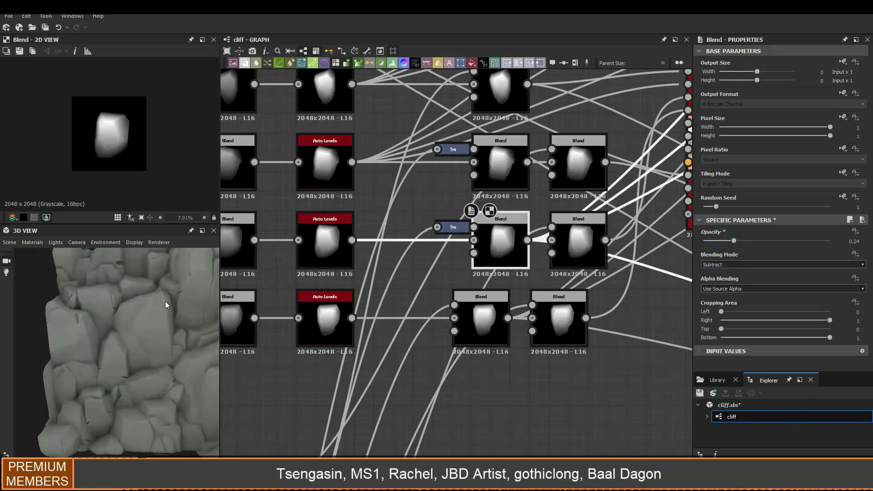
pyautogui.moveTo(115, 145); pyautogui.dragTo(129, 116)
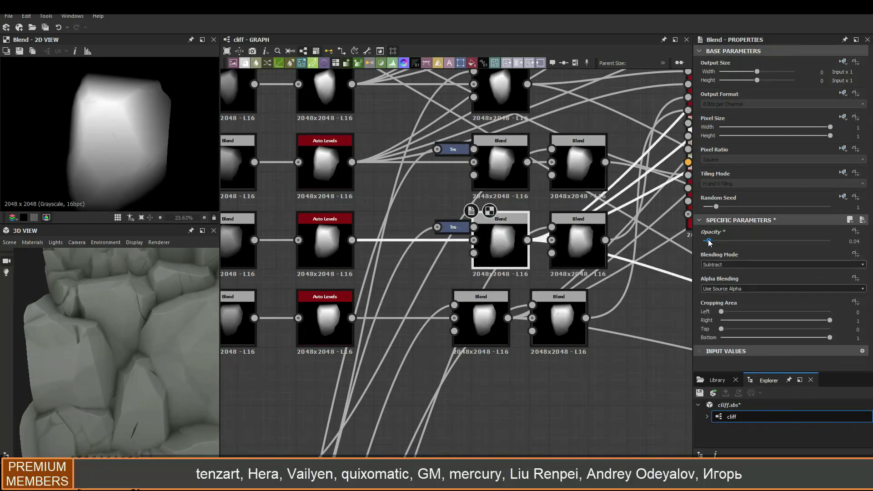
# Rotate the lower rock chunk copy and check the result on its blend
pyautogui.click(441, 226)
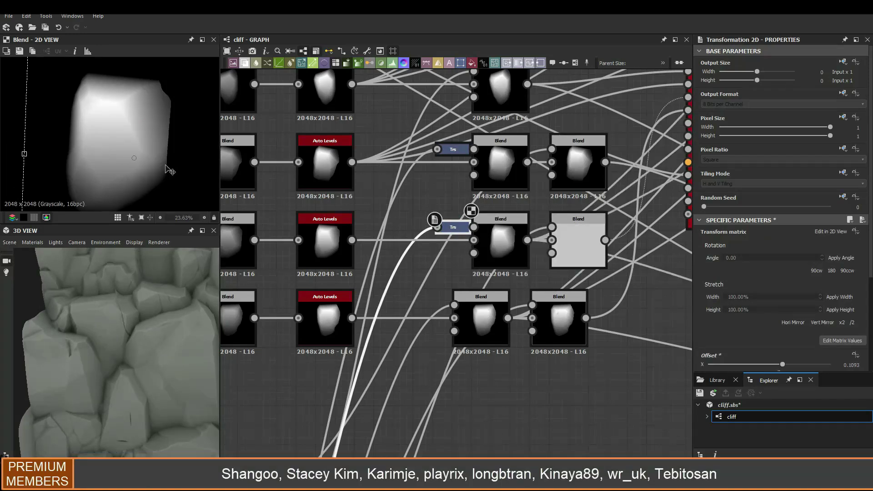
pyautogui.moveTo(187, 169); pyautogui.dragTo(27, 168)
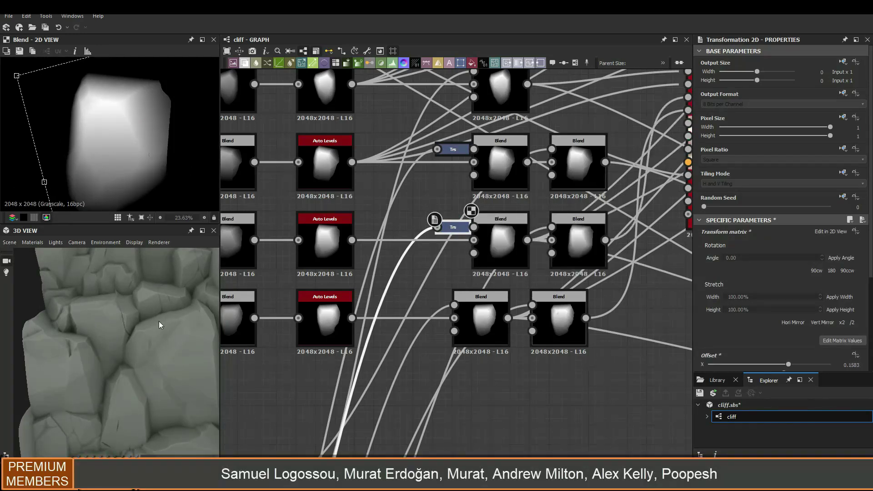
pyautogui.click(501, 241)
pyautogui.scroll(3, 170, 296)
pyautogui.scroll(5, 117, 339)
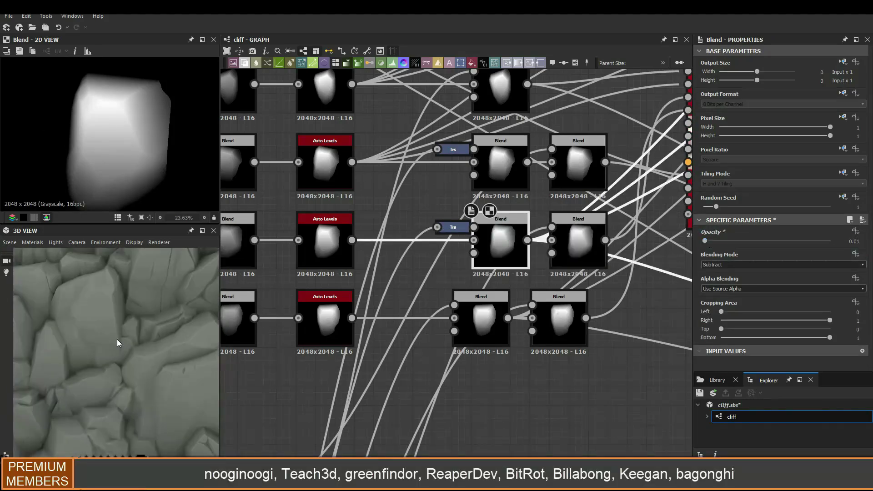
pyautogui.click(450, 227)
pyautogui.scroll(-4, 318, 255)
pyautogui.click(454, 214)
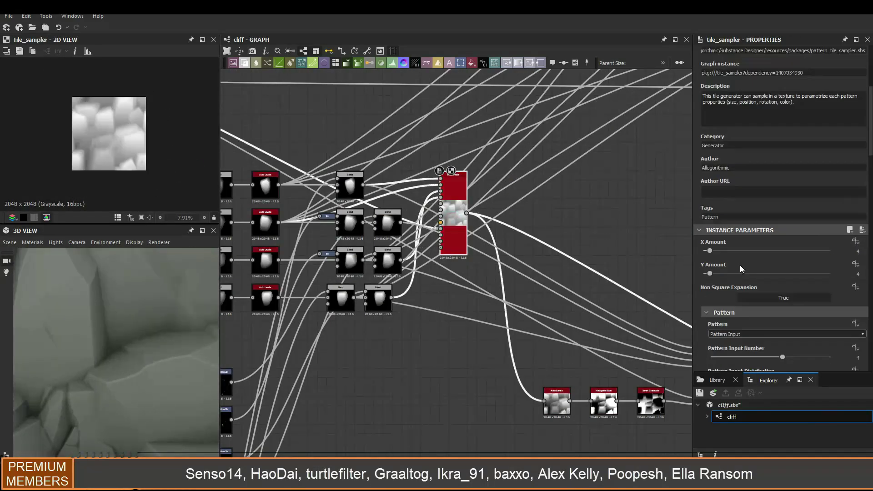
pyautogui.scroll(-10, 715, 240)
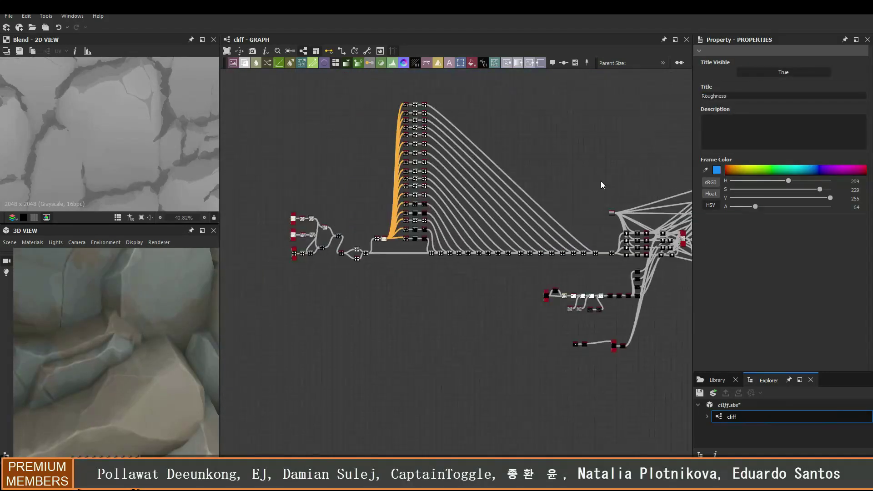
# Scroll the graph to view the Cracks, Details, Albedo and Roughness frames
pyautogui.scroll(3, 385, 197)
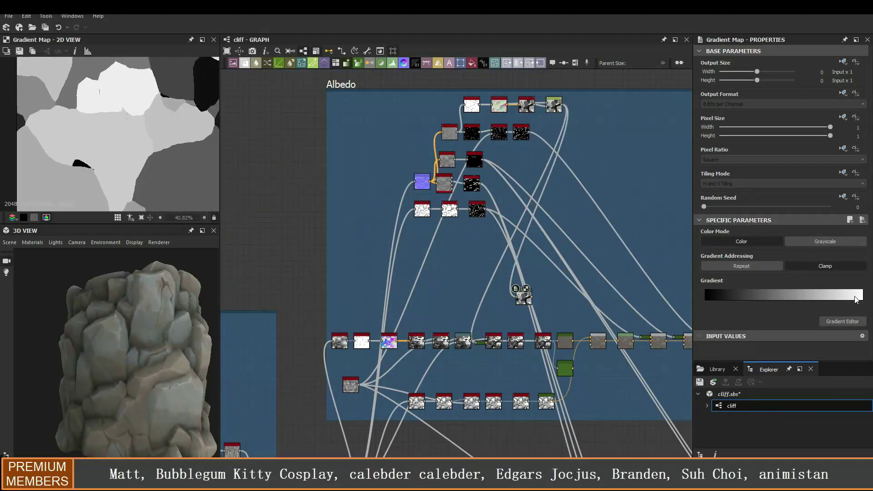
# Lower the Gradient Map key colour's V from 255 to 116
pyautogui.moveTo(601, 166); pyautogui.dragTo(583, 164)
pyautogui.moveTo(568, 155); pyautogui.dragTo(570, 157)
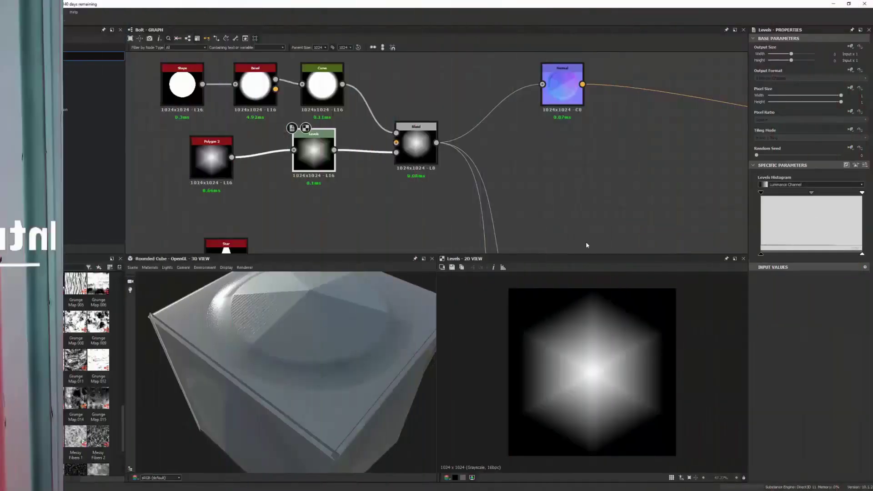
# Darken the Uniform Color's blue paint for the corrugated metal sheet
pyautogui.moveTo(862, 193); pyautogui.dragTo(826, 198)
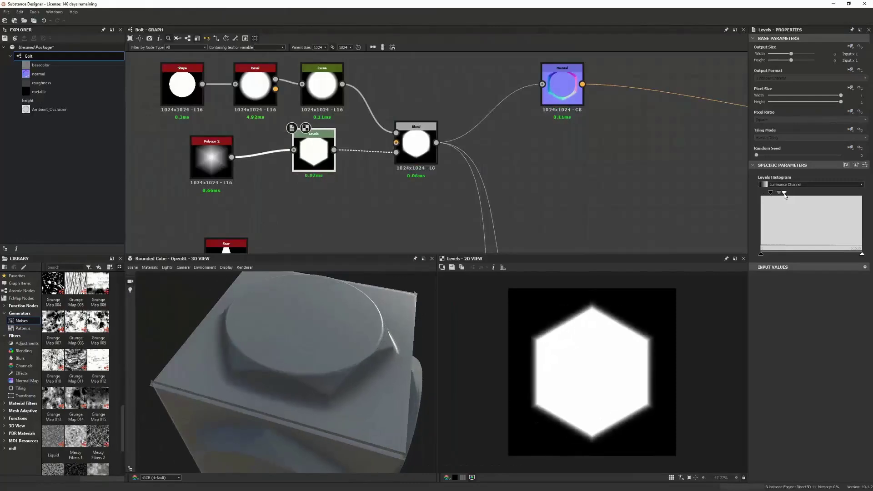
pyautogui.moveTo(341, 357); pyautogui.dragTo(386, 359)
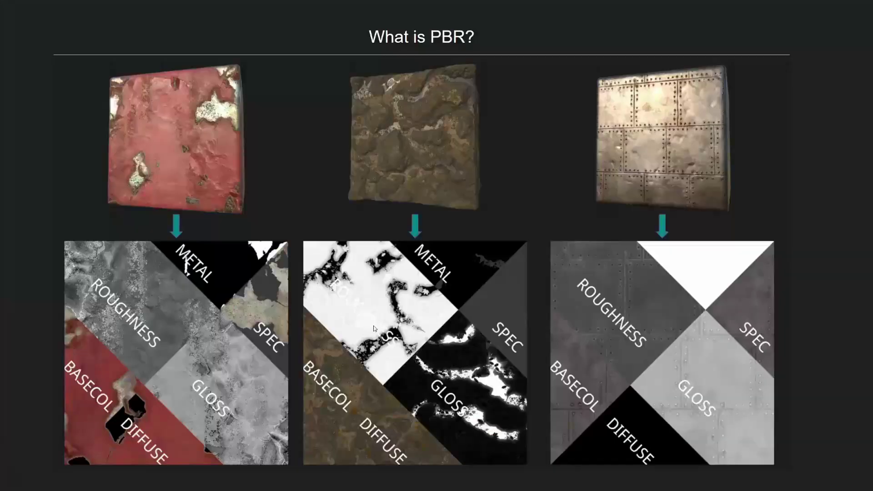
pyautogui.press('Right')
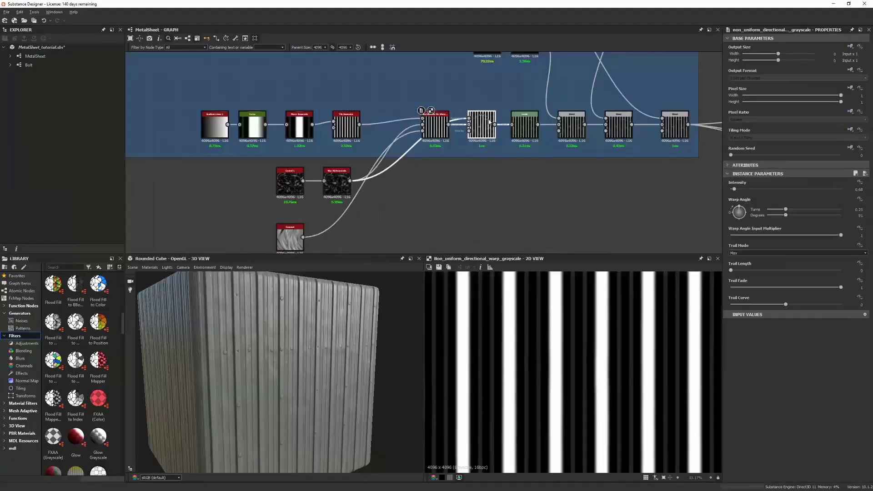
pyautogui.scroll(-5, 218, 359)
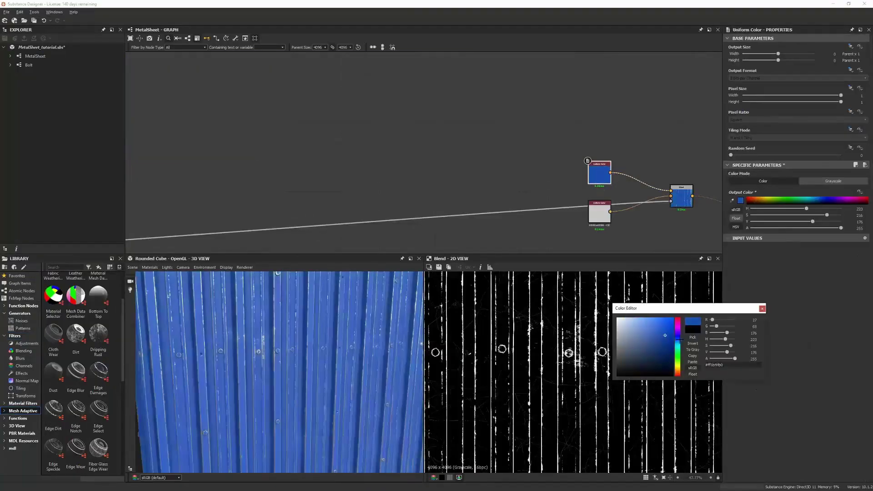
pyautogui.moveTo(665, 336); pyautogui.dragTo(670, 344)
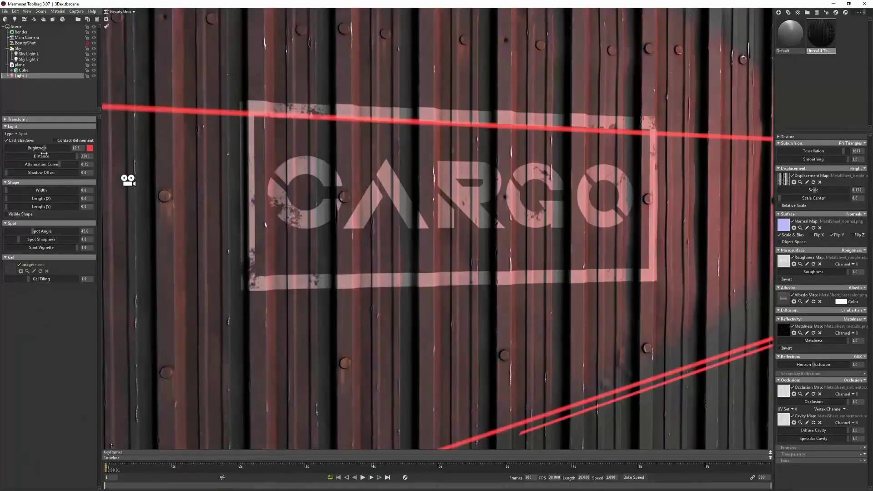
# Lower Light 1's red spotlight brightness from 10.8 to about 5.79
pyautogui.moveTo(44, 151); pyautogui.dragTo(40, 151)
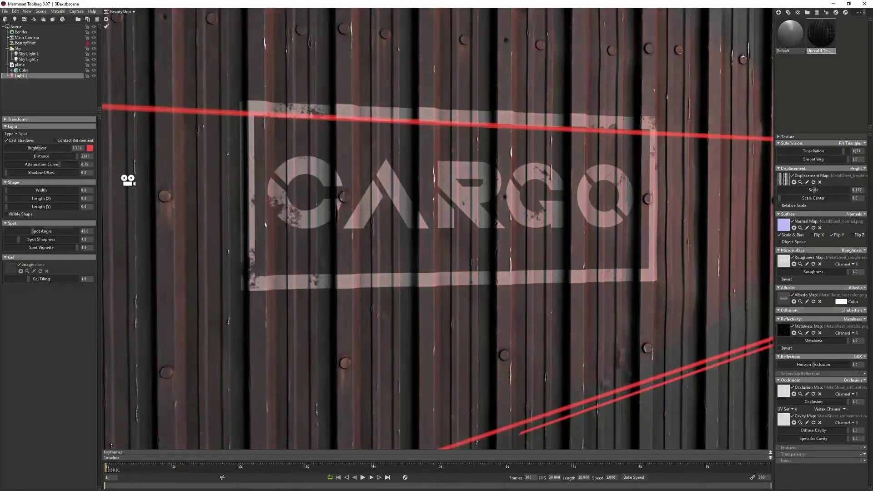